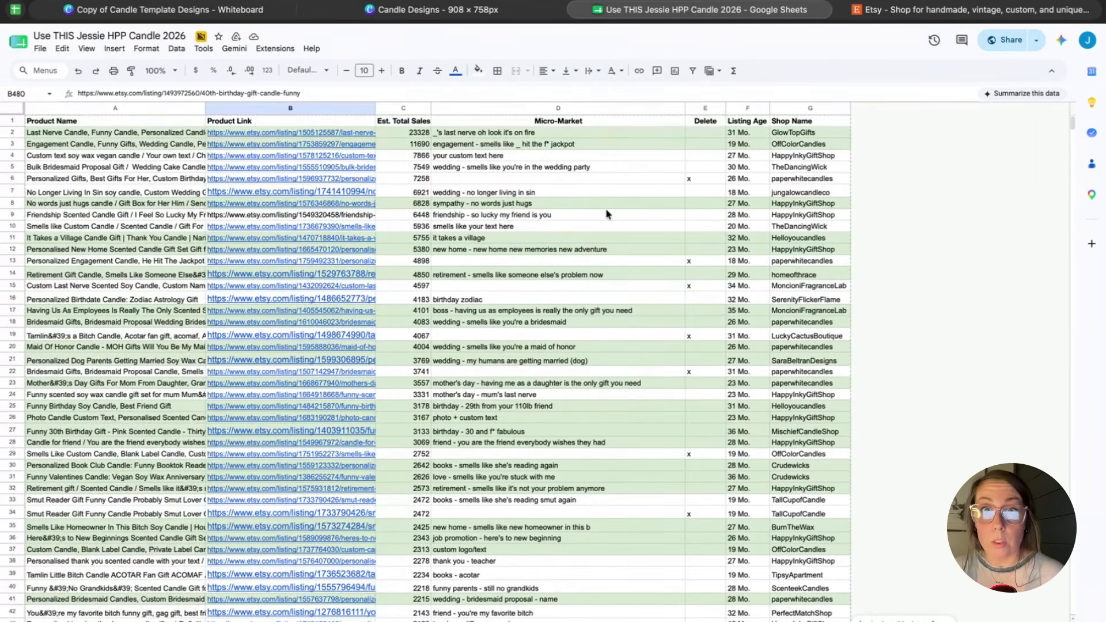
# Compare estimated total sales and listing age for the top two candle listings, and skim the rest of the product list.
pyautogui.click(410, 133)
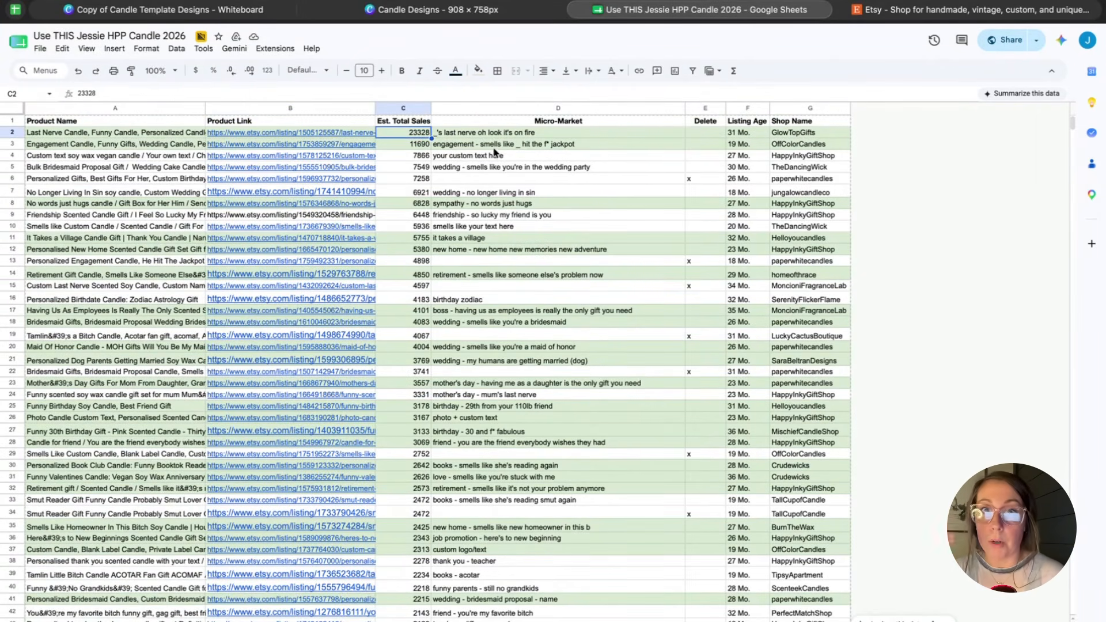
pyautogui.click(763, 136)
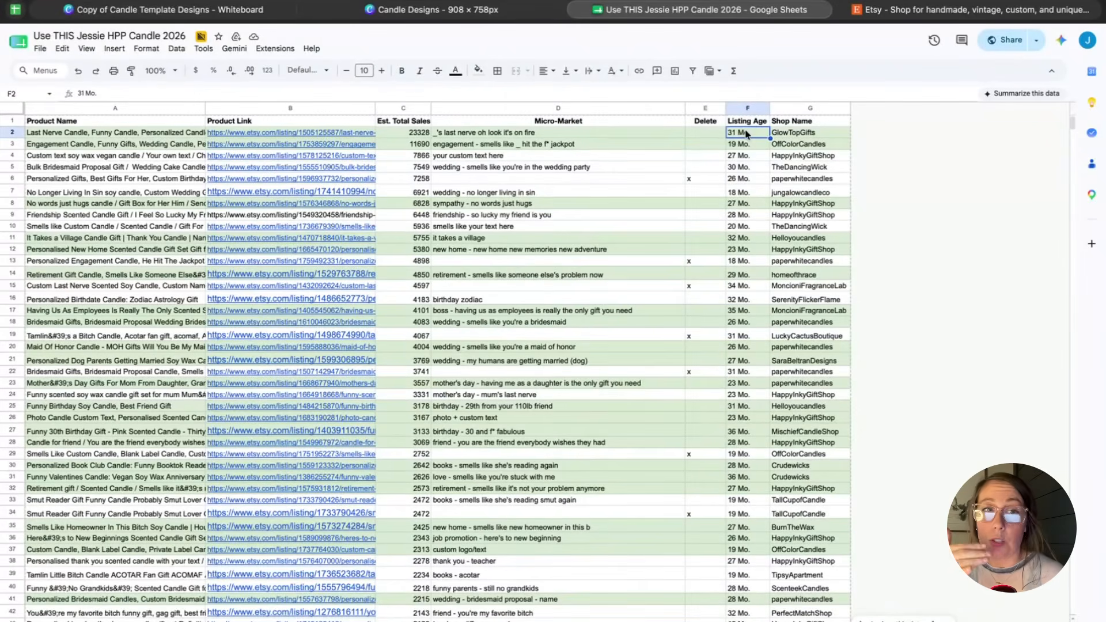
pyautogui.click(419, 145)
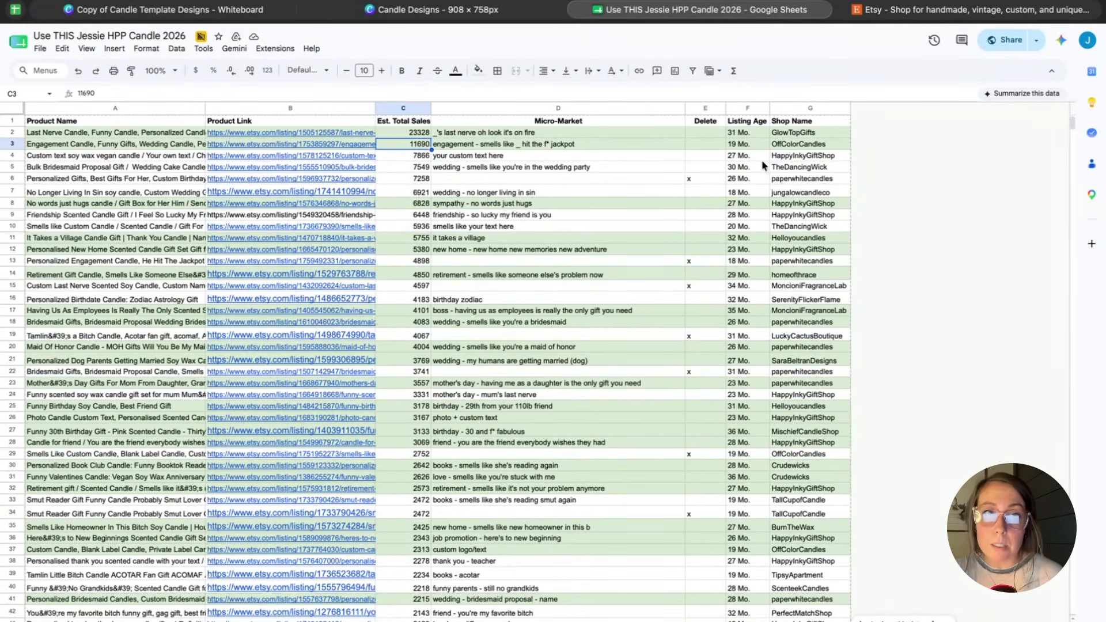
pyautogui.click(748, 145)
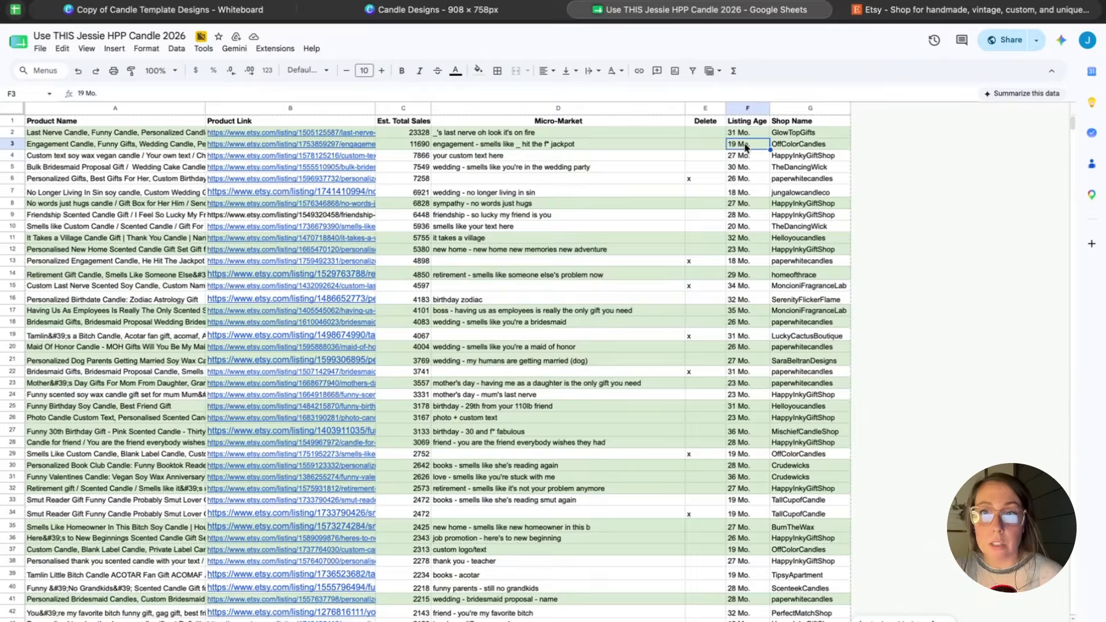
pyautogui.scroll(-5, 274, 487)
pyautogui.scroll(-20, 274, 487)
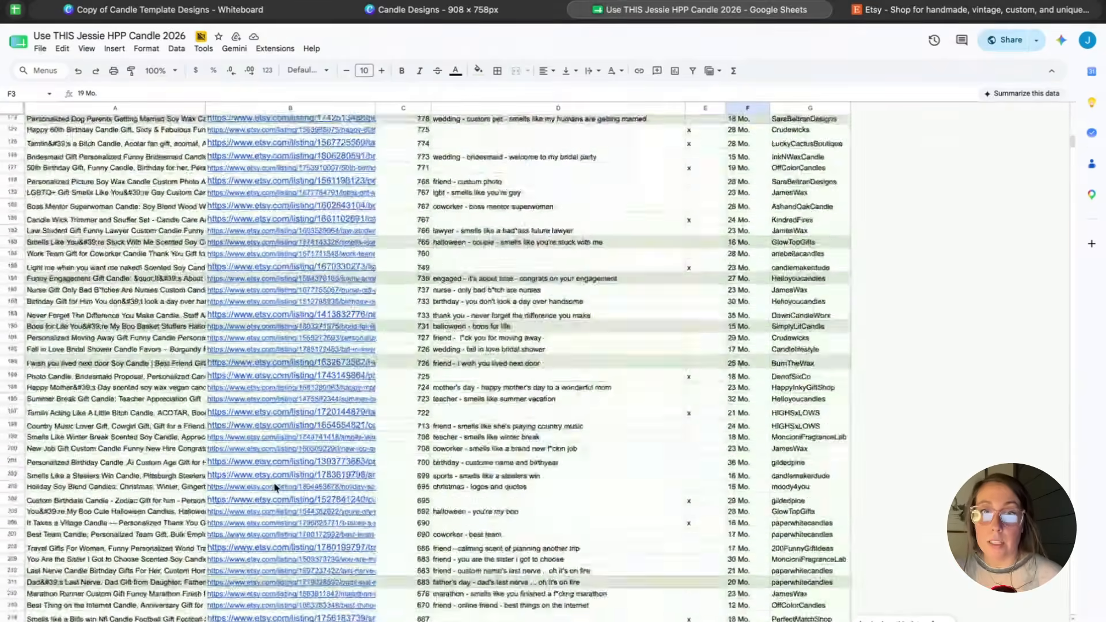
pyautogui.scroll(20, 275, 487)
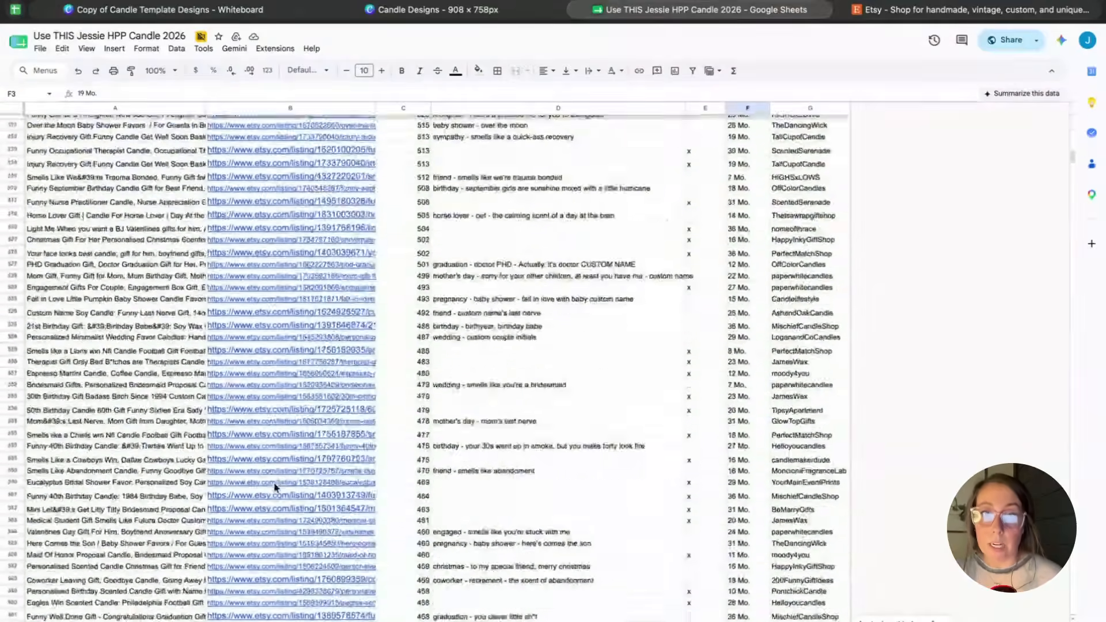
# Look over the sheet with the shortlisted candle listings and return to the main product list.
pyautogui.click(237, 621)
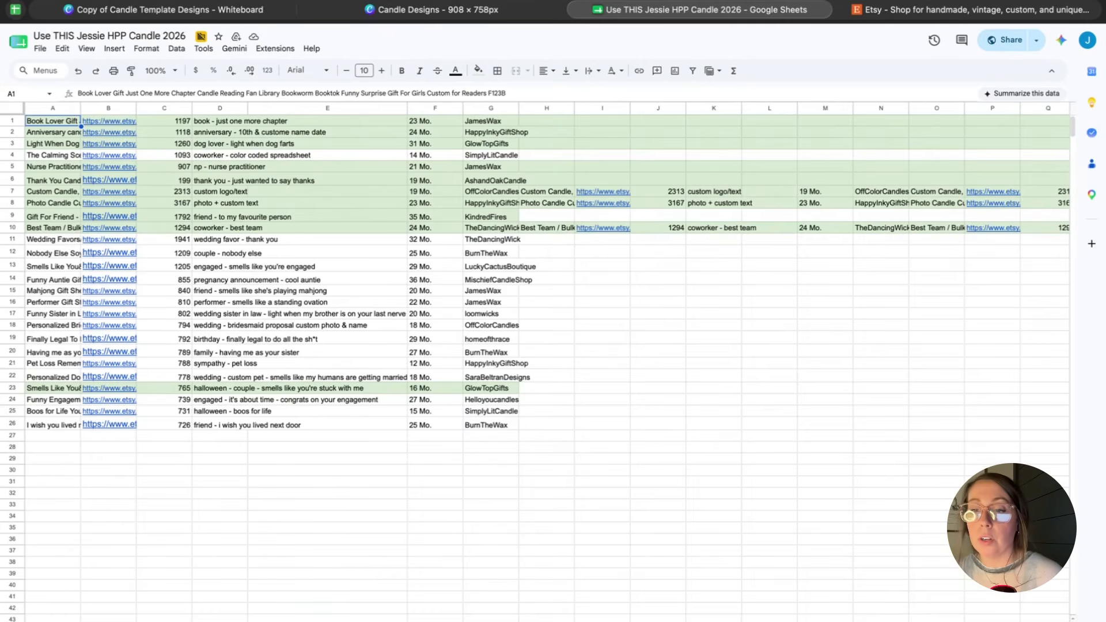
pyautogui.click(87, 621)
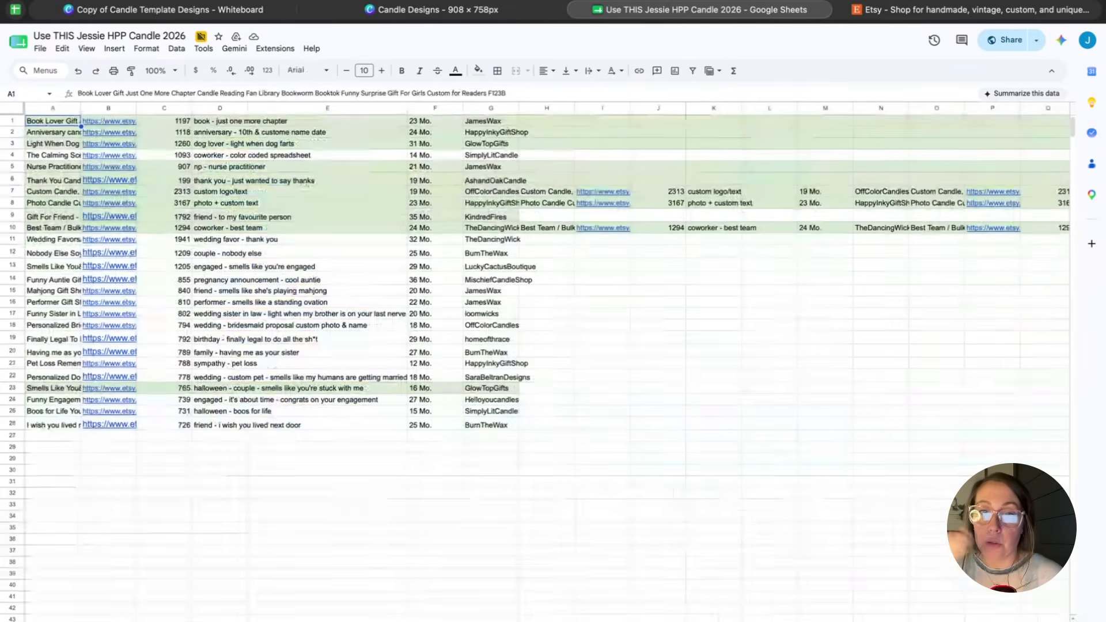
pyautogui.click(302, 621)
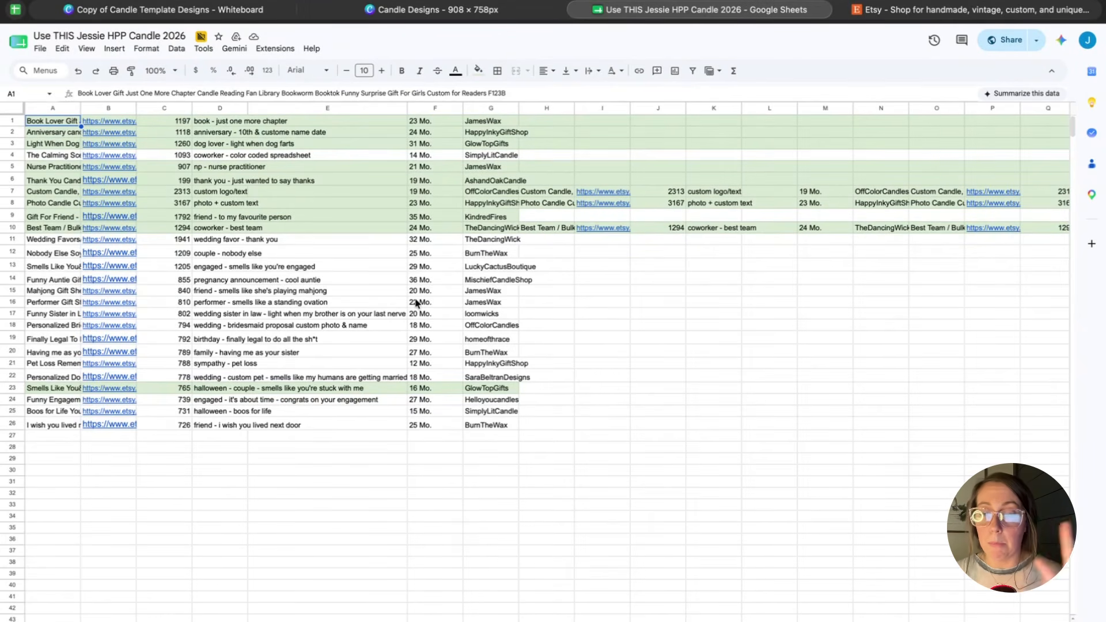
pyautogui.click(345, 621)
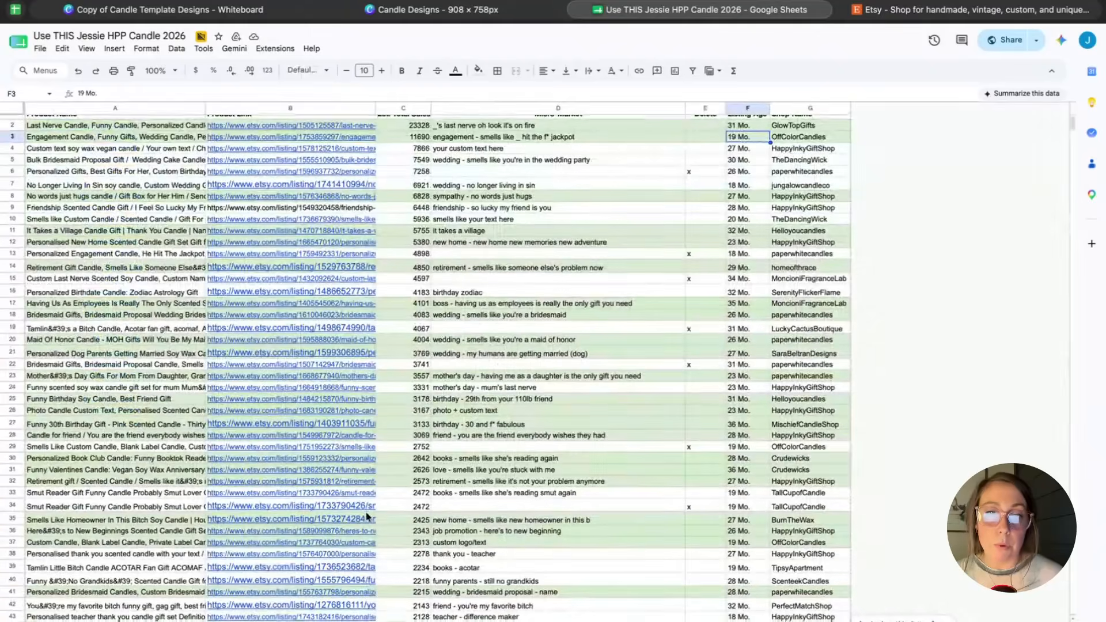
# Find the 40th birthday "more fun than two twenty year olds" candle in row 480 and open its Etsy listing.
pyautogui.scroll(-20, 367, 516)
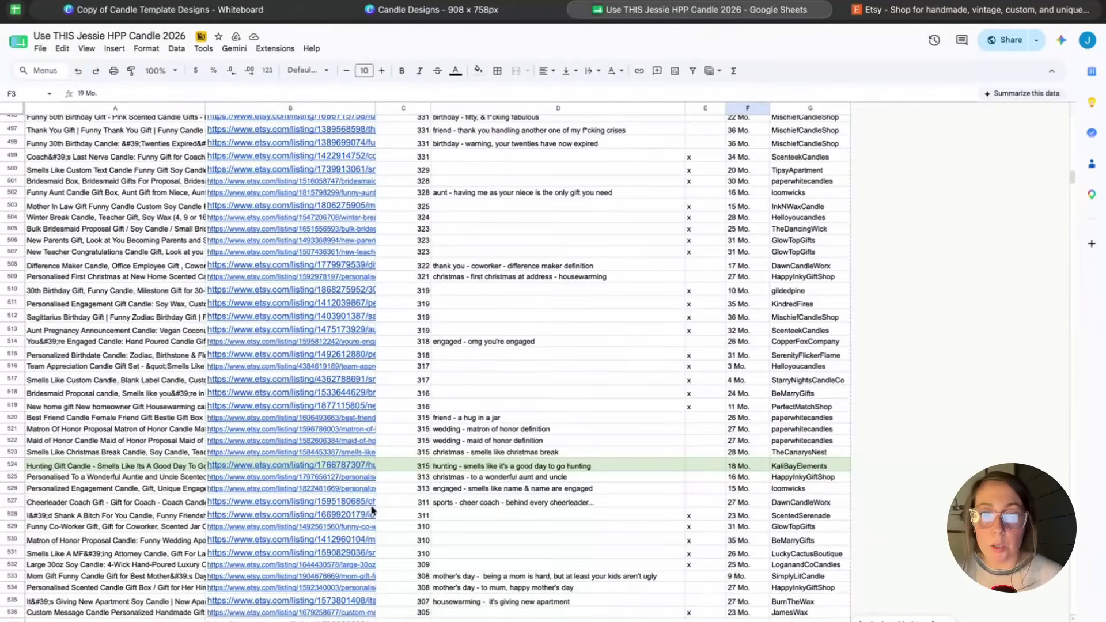
pyautogui.scroll(7, 371, 509)
pyautogui.click(320, 328)
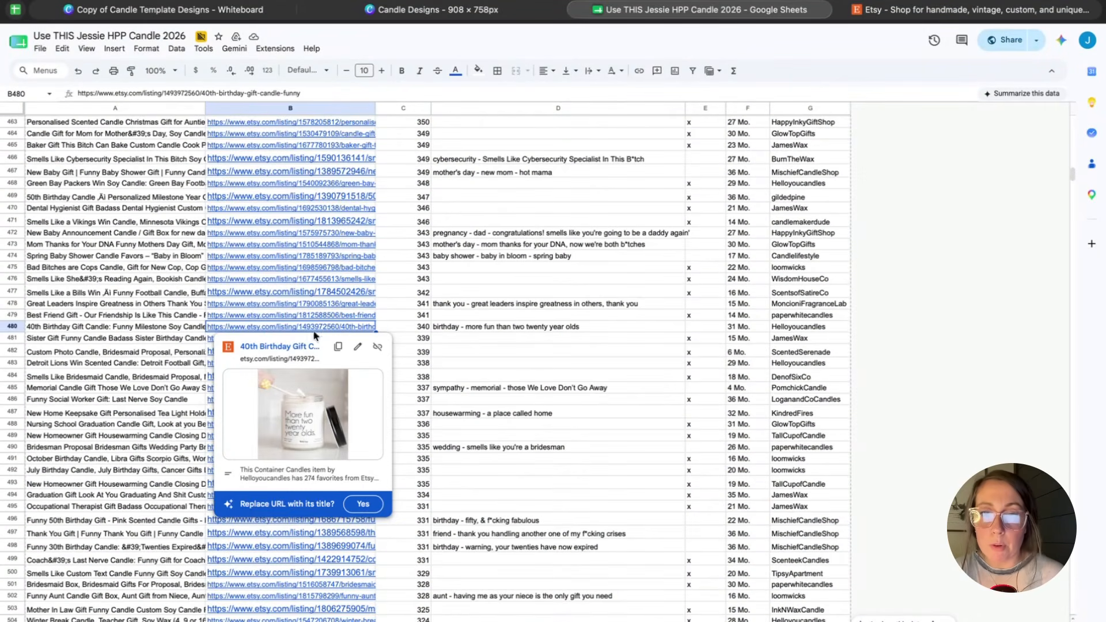
pyautogui.click(293, 347)
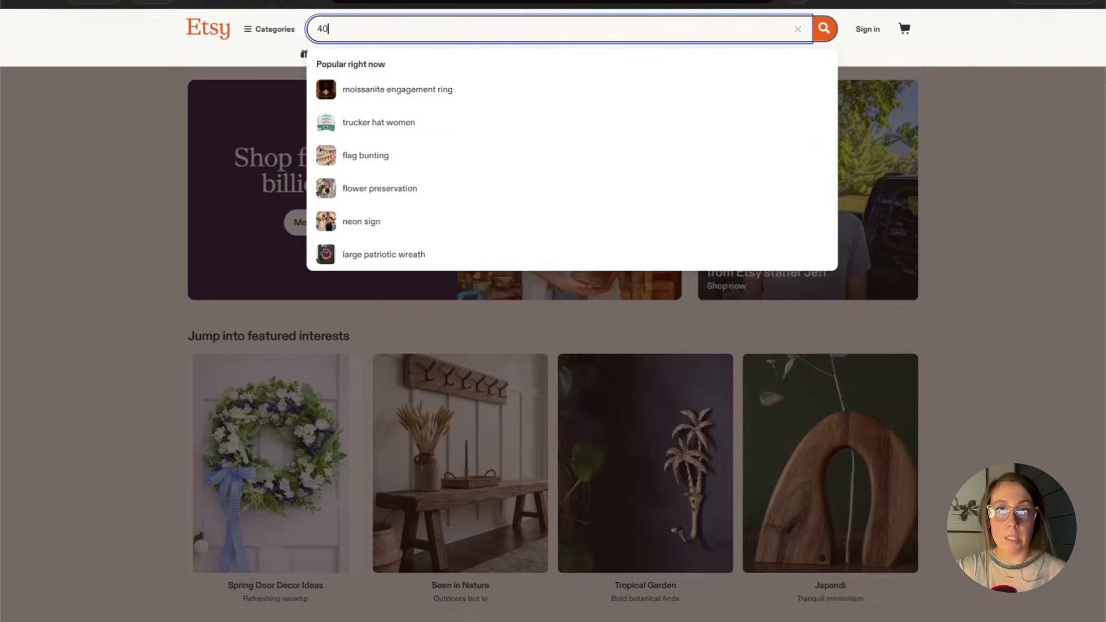
# Search Etsy for "40th birthday candle" and look through the slogans on the resulting candles.
pyautogui.write('th bir')
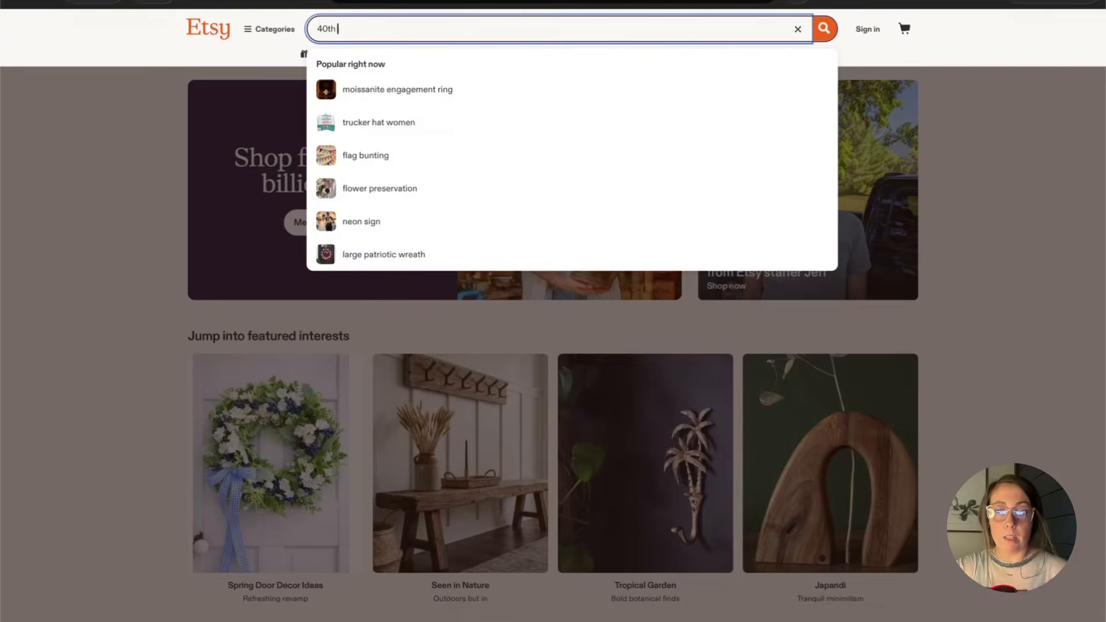
pyautogui.write('thday candle')
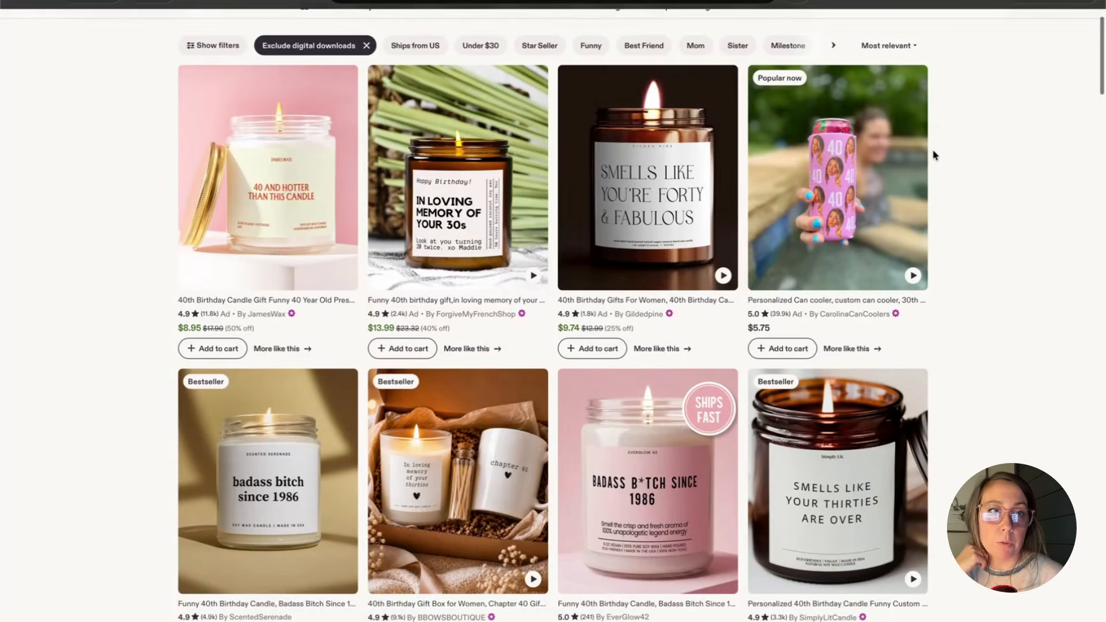
pyautogui.scroll(-2, 934, 173)
pyautogui.scroll(-2, 933, 156)
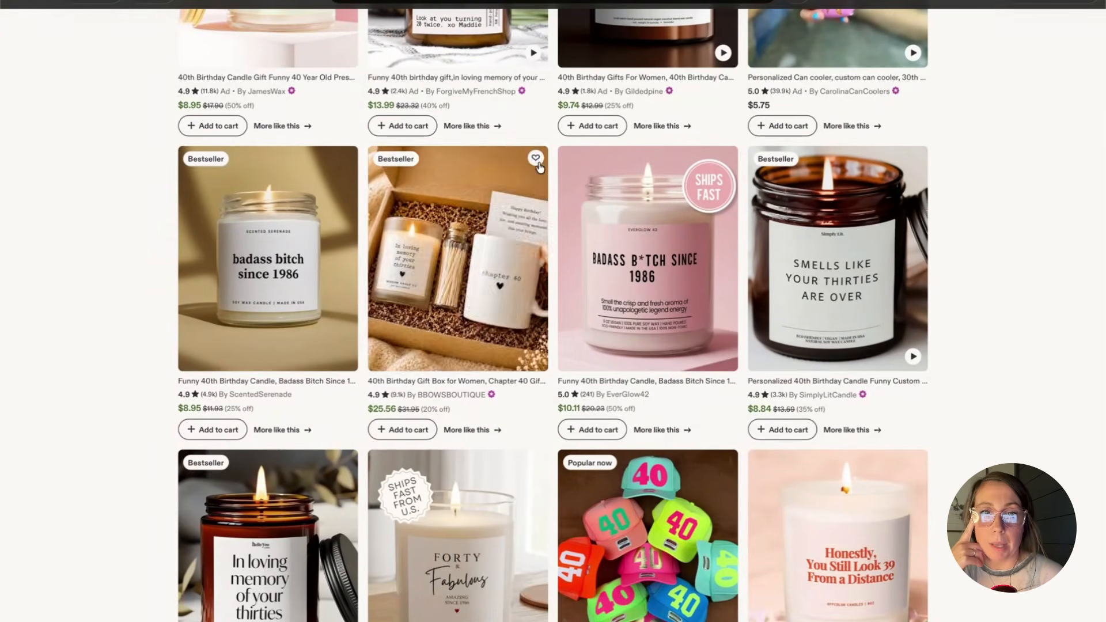
pyautogui.scroll(-1, 981, 293)
pyautogui.scroll(1, 982, 293)
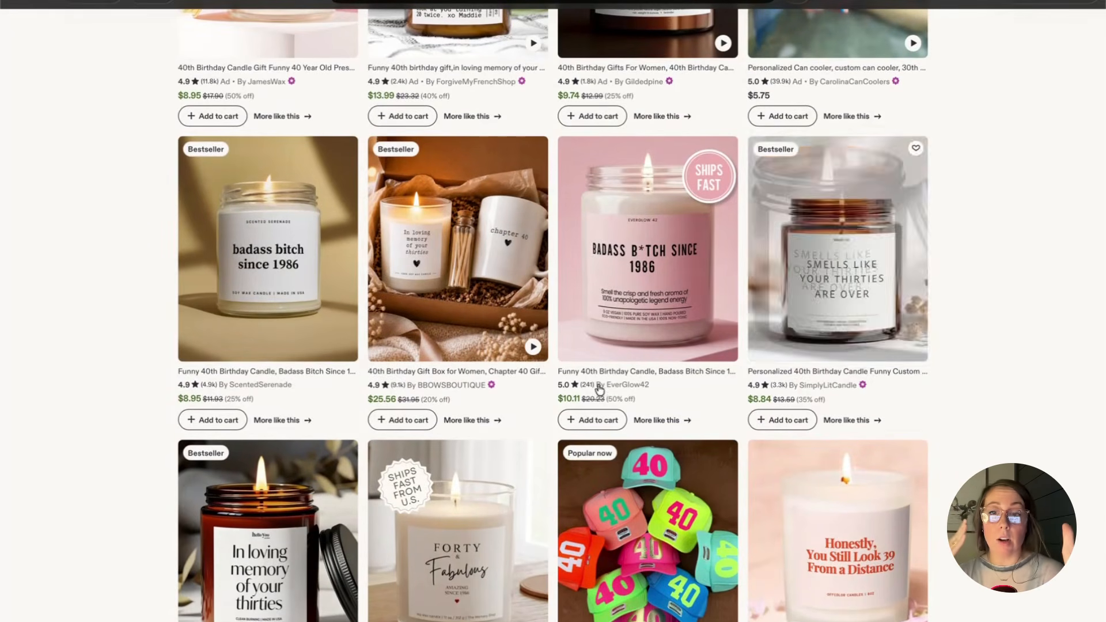
pyautogui.scroll(2, 68, 497)
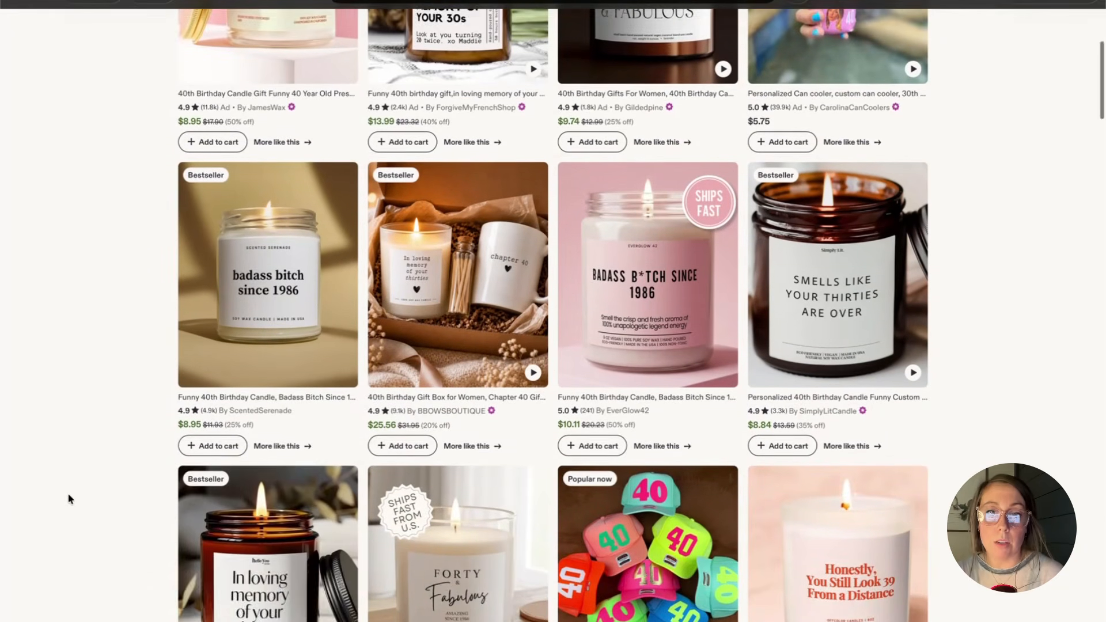
pyautogui.scroll(4, 290, 375)
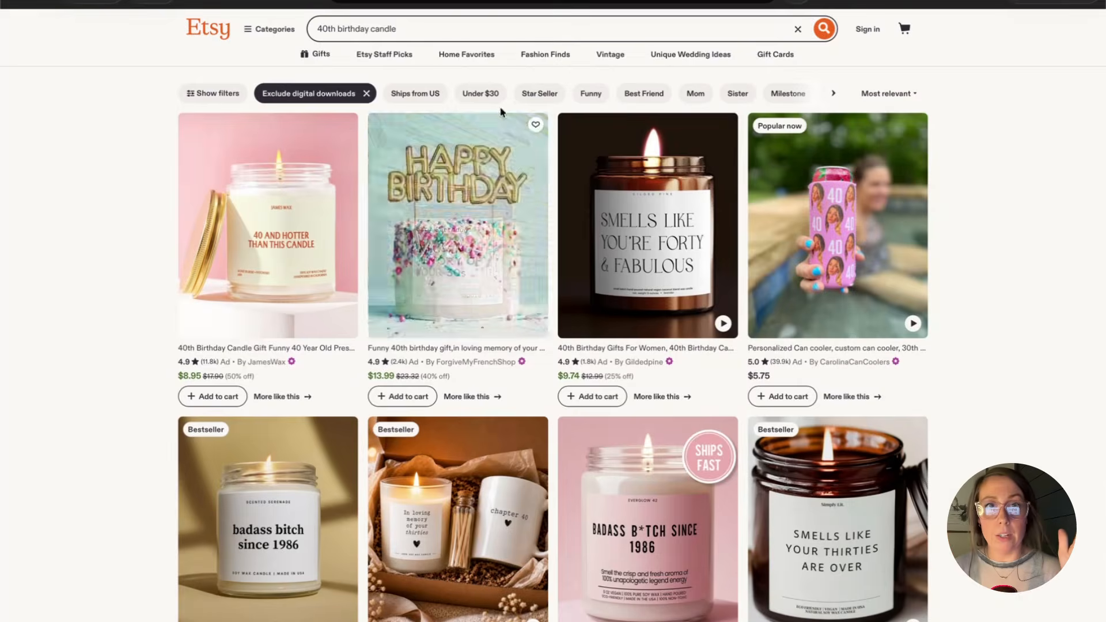
# Check Etsy's search suggestions for the phrases "40 and hotter" and "smells like your thir".
pyautogui.click(403, 29)
pyautogui.write('40 and hotter')
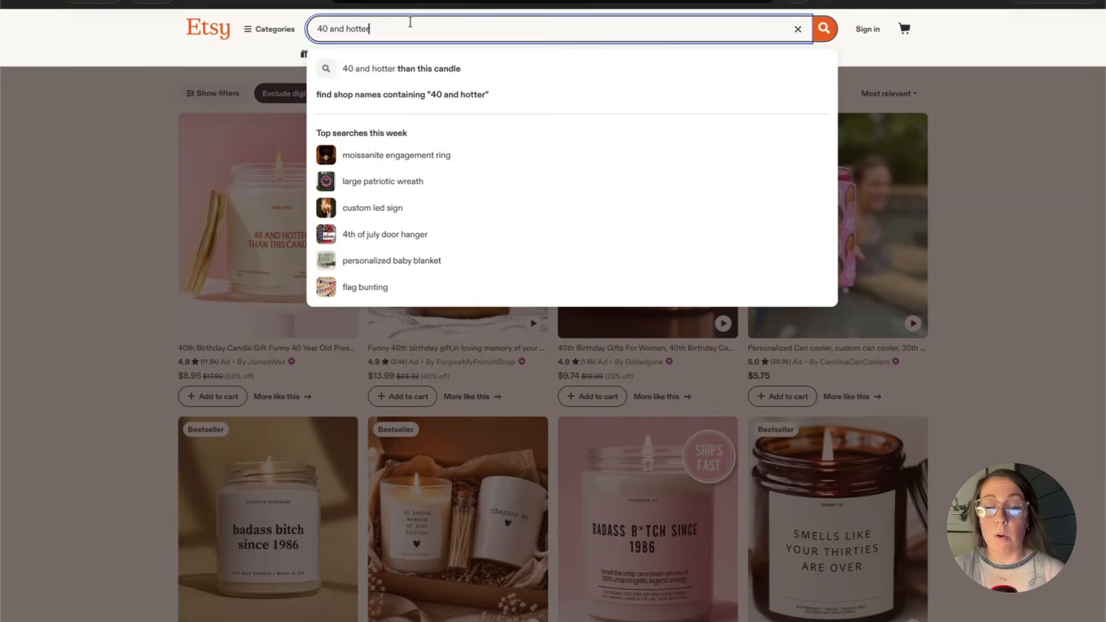
pyautogui.tripleClick(399, 31)
pyautogui.write('smells like your ')
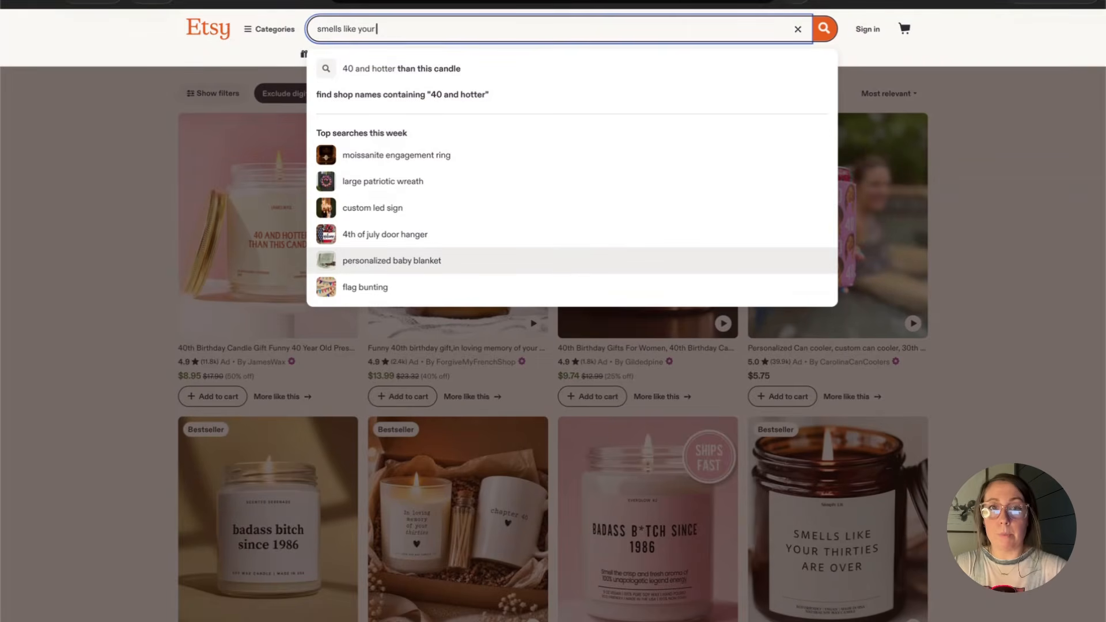
pyautogui.write('thir')
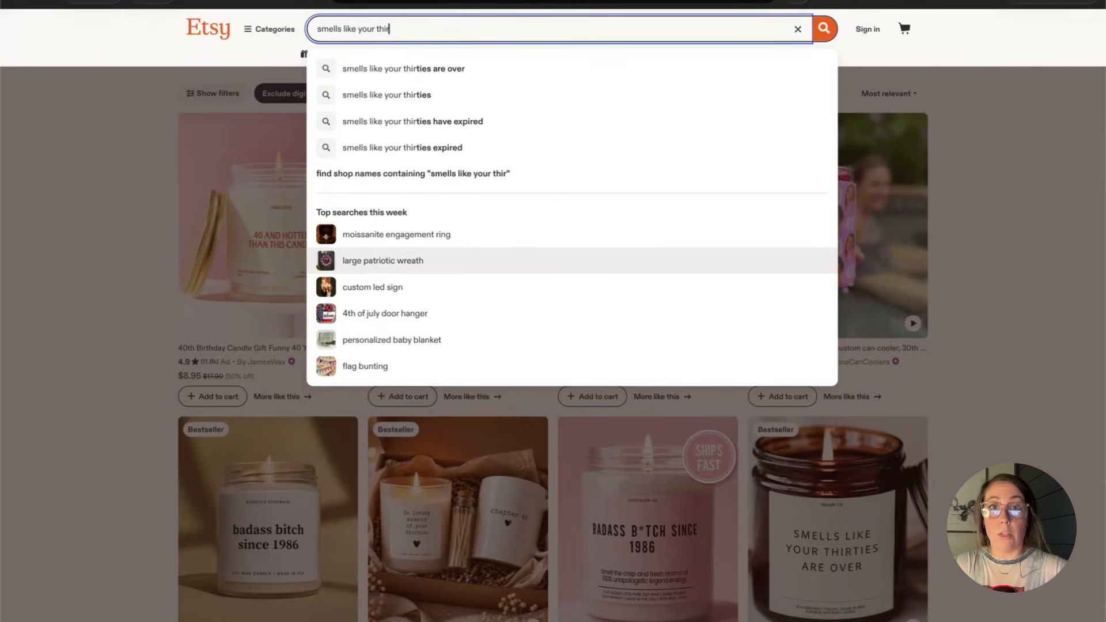
pyautogui.click(102, 341)
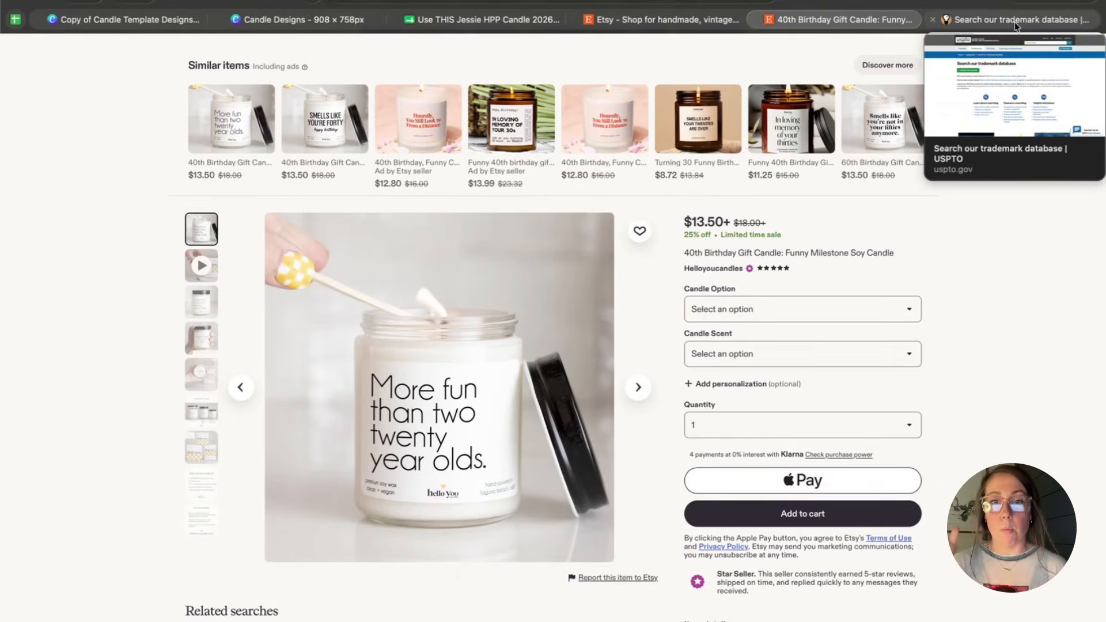
# Search the USPTO trademark database for "more fun than two twenty year olds", limited to live marks in class 004.
pyautogui.click(1015, 23)
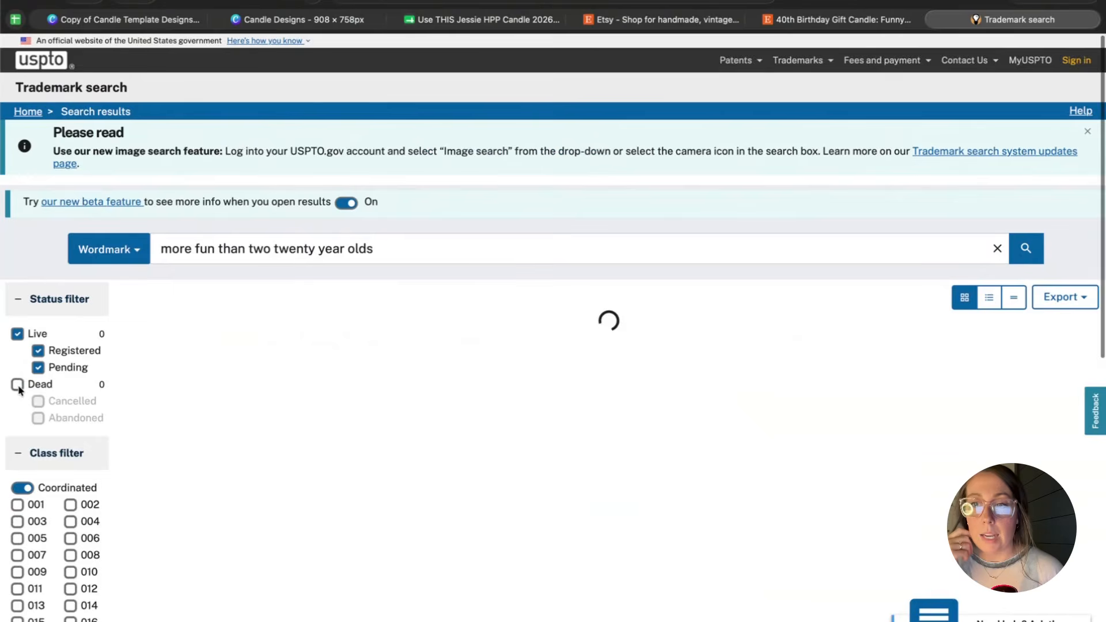
pyautogui.scroll(-3, 348, 445)
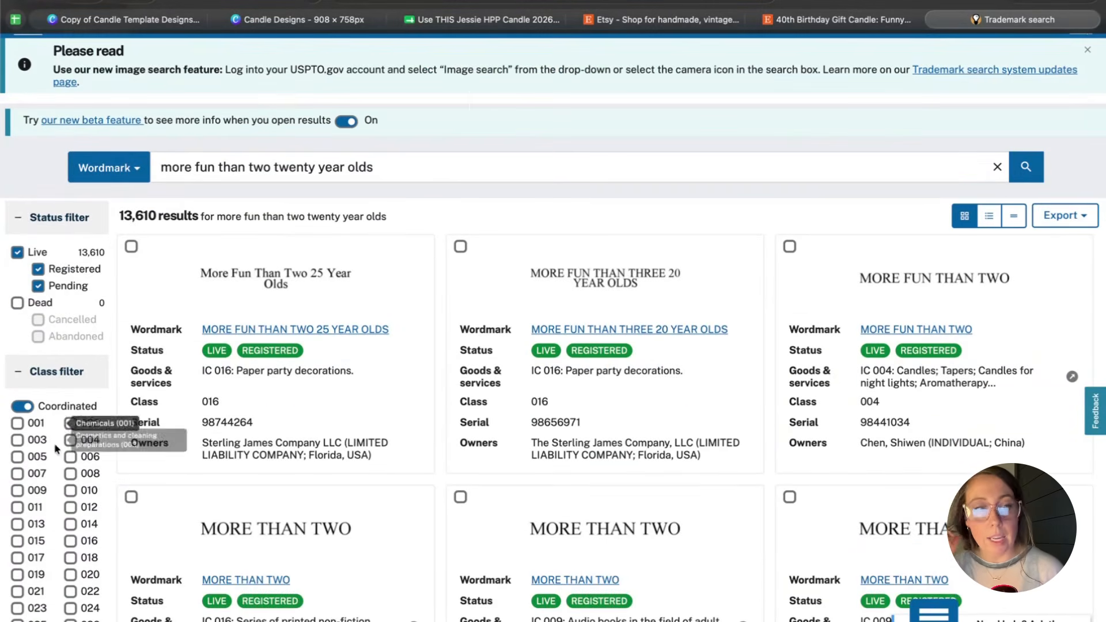
pyautogui.click(70, 440)
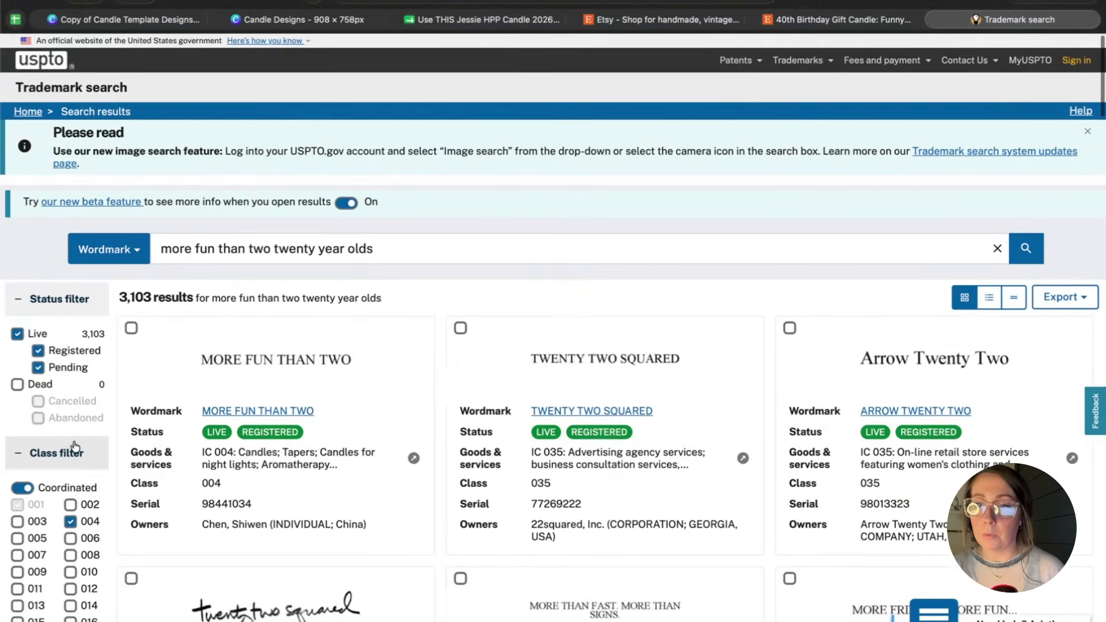
pyautogui.scroll(-1, 326, 384)
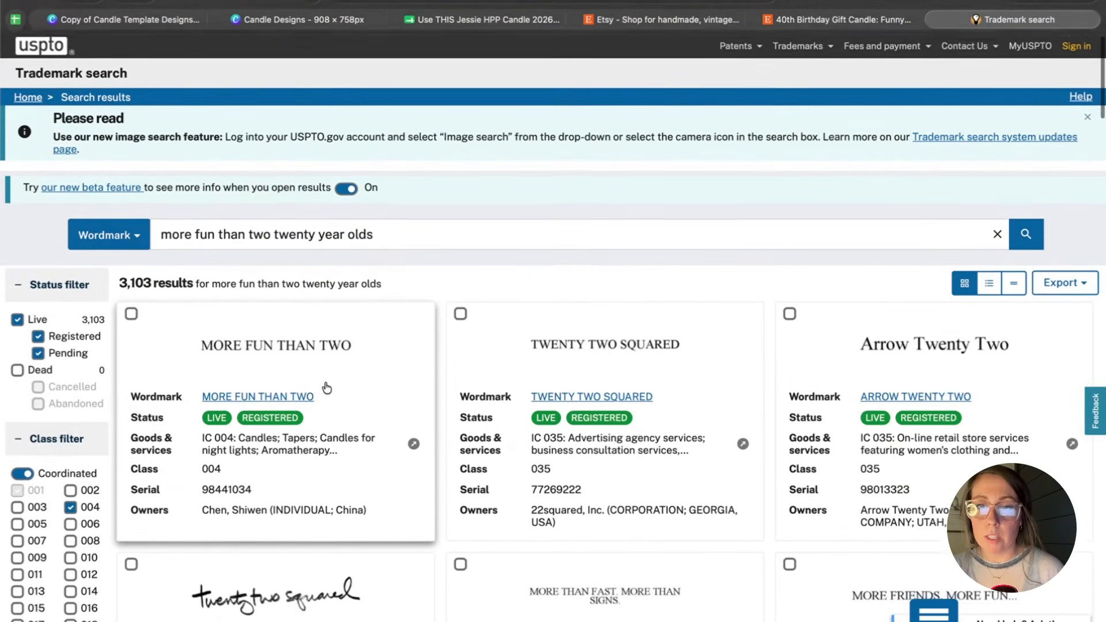
pyautogui.scroll(1, 344, 437)
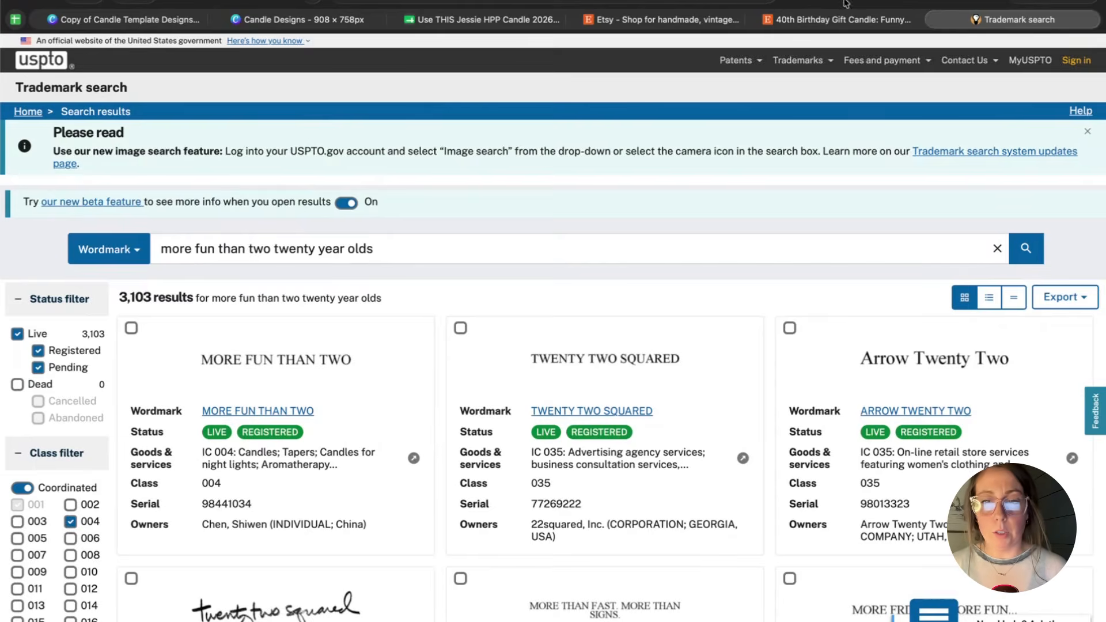
# Search Etsy for "more fun than two twenty year olds candle" and examine the competing listings.
pyautogui.click(830, 20)
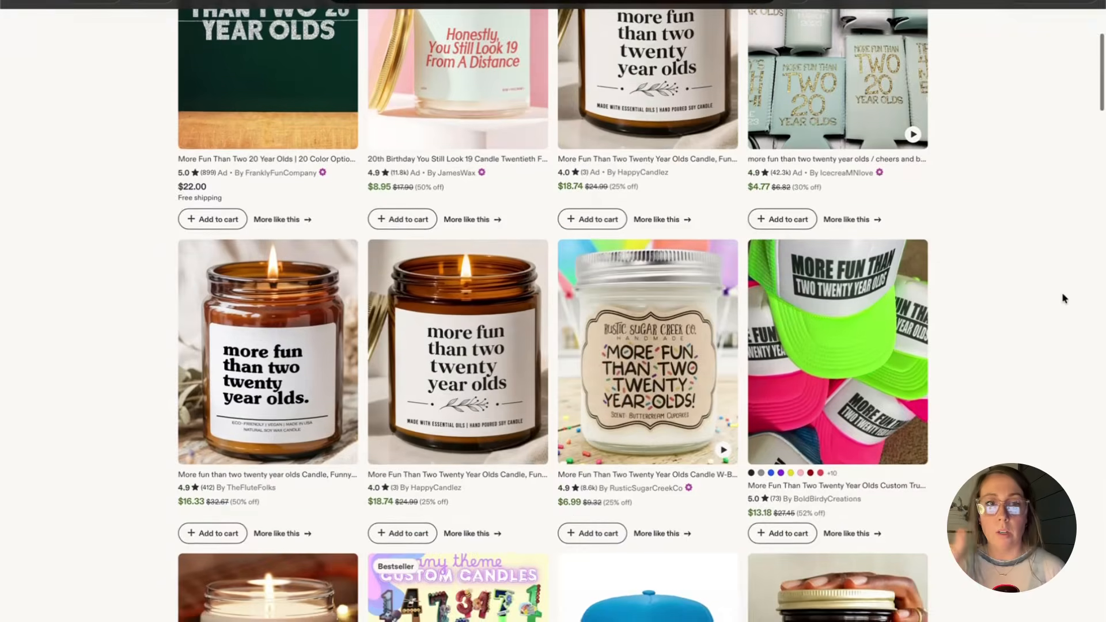
pyautogui.scroll(5, 1062, 292)
pyautogui.scroll(-15, 1062, 298)
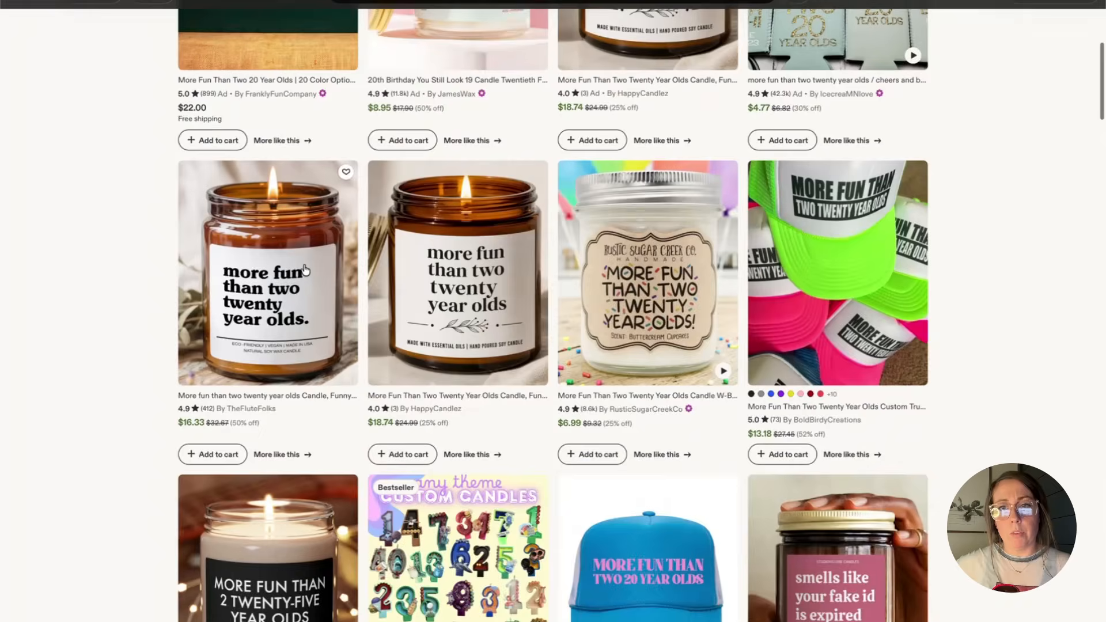
pyautogui.hotkey('ctrl', 'shift', '=')
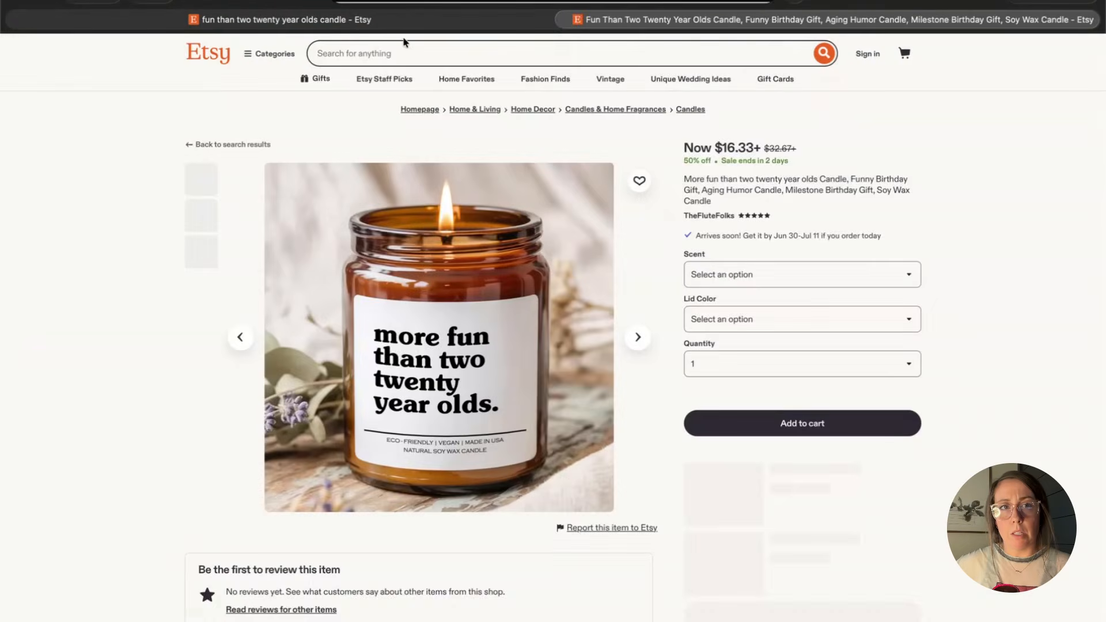
pyautogui.scroll(-20, 388, 306)
pyautogui.scroll(1, 388, 306)
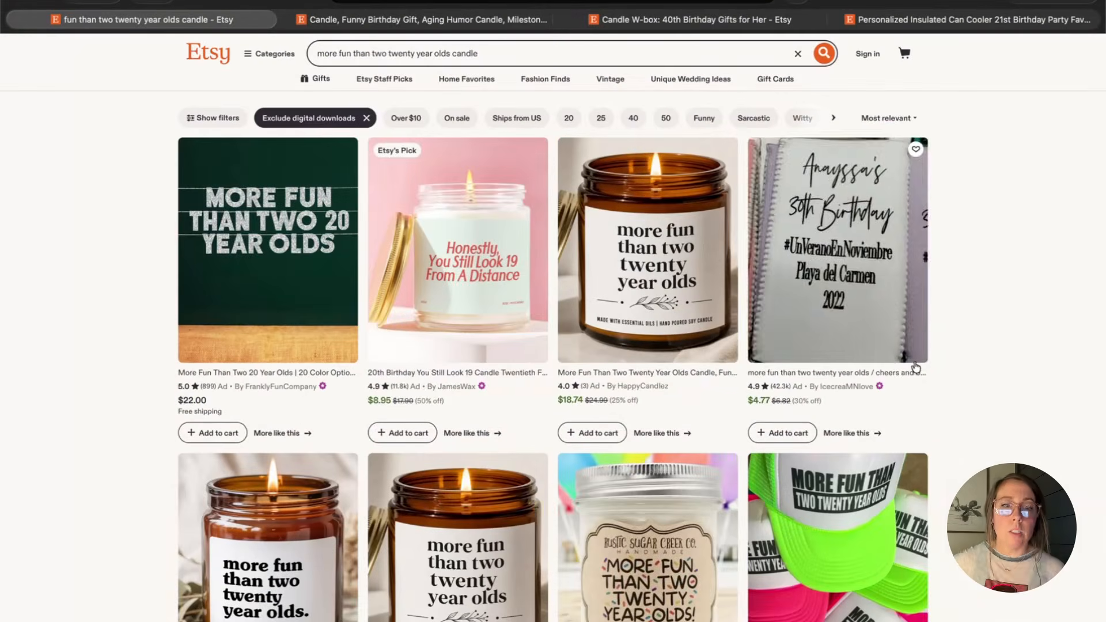
pyautogui.scroll(-4, 935, 259)
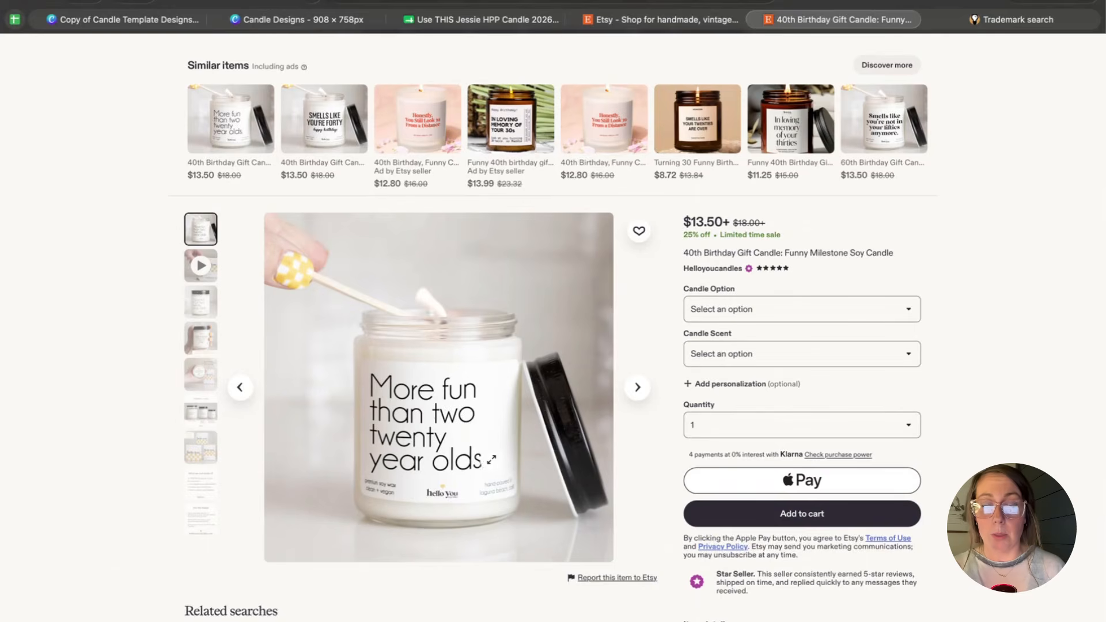
# Return to the spreadsheet to check the row 480 slogan, and switch to the Copy of Candle Template Designs whiteboard in Canva.
pyautogui.hotkey('ctrl', 'shift', 'Tab')
pyautogui.hotkey('ctrl', 'shift', 'Tab')
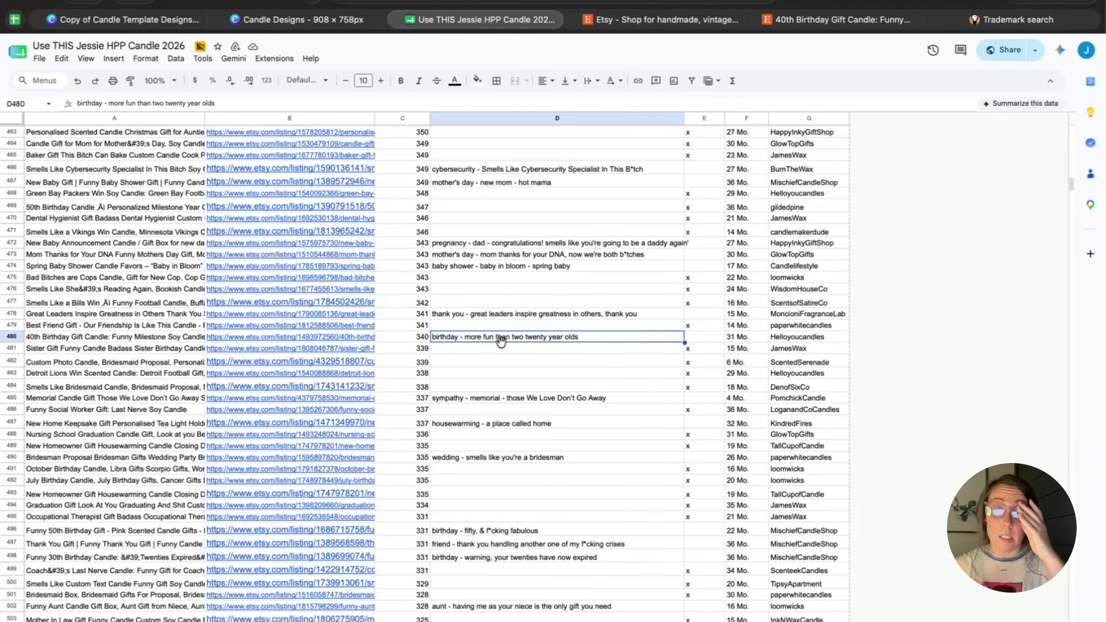
pyautogui.hotkey('ctrl', 'shift', 'Tab')
pyautogui.hotkey('ctrl', 'shift', 'Tab')
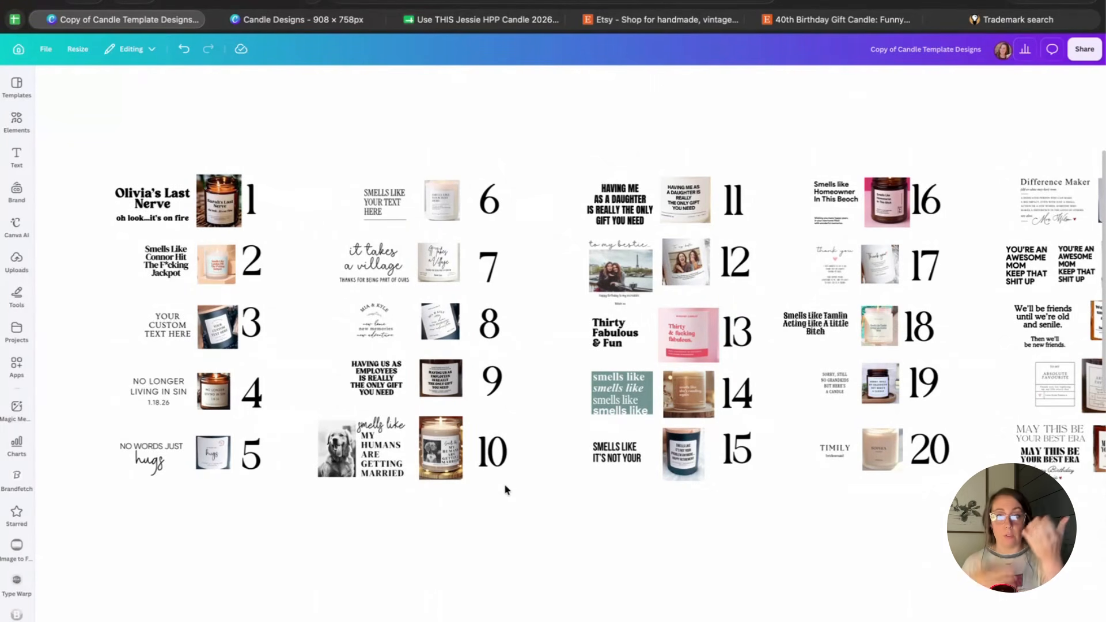
# Preview the Etsy listing in row 2 of the candle spreadsheet, and return to the Copy of Candle Template Designs whiteboard.
pyautogui.click(501, 19)
pyautogui.scroll(15, 478, 231)
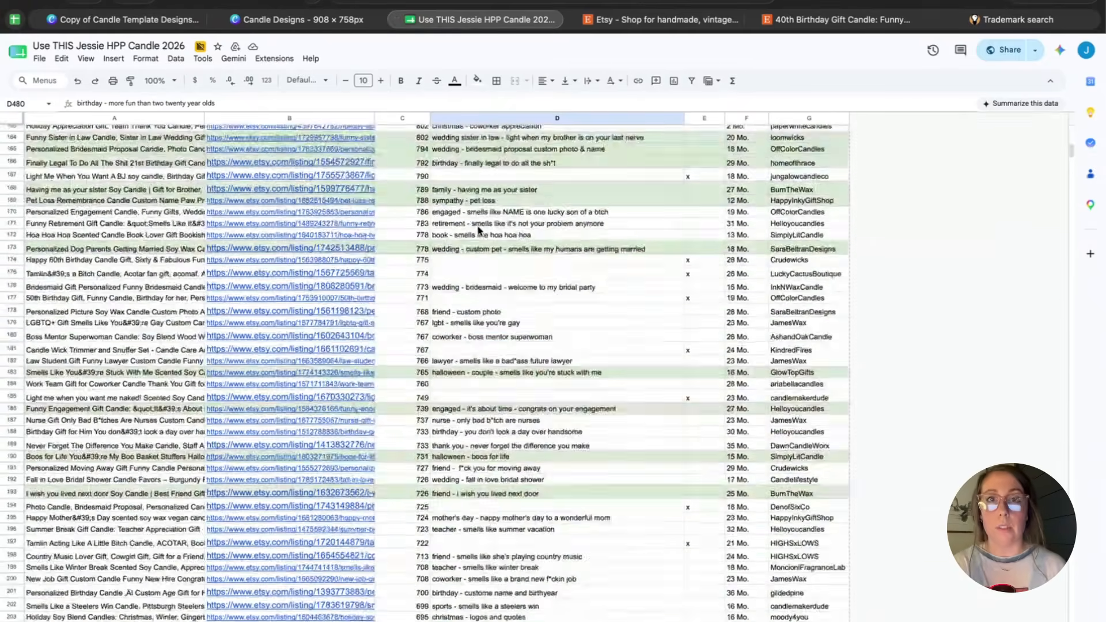
pyautogui.scroll(20, 478, 230)
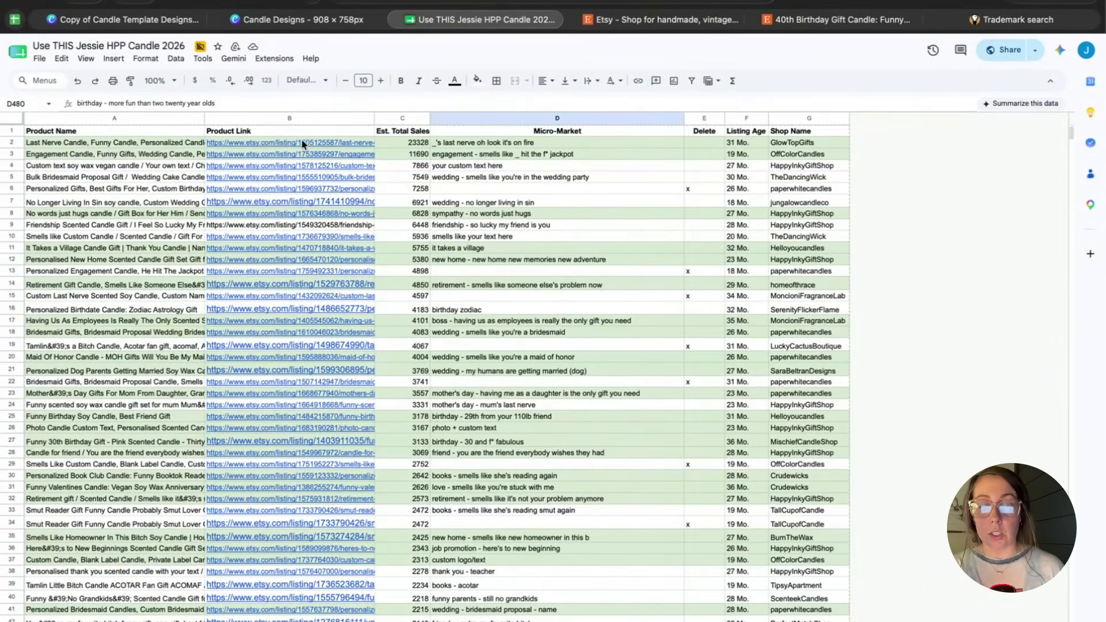
pyautogui.moveTo(300, 142)
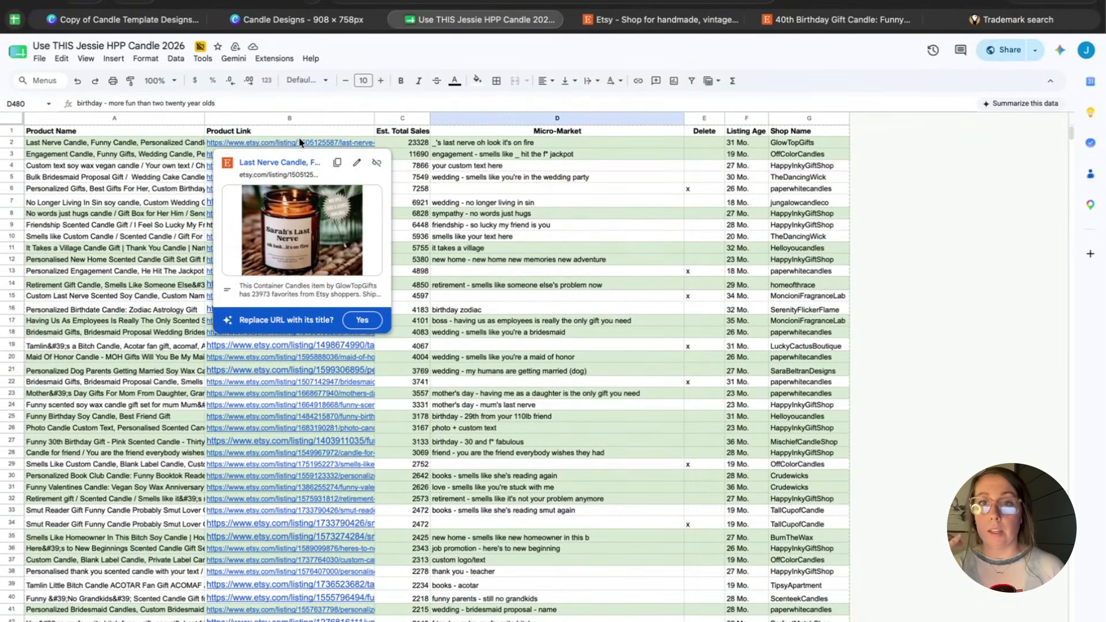
pyautogui.click(276, 20)
pyautogui.click(124, 20)
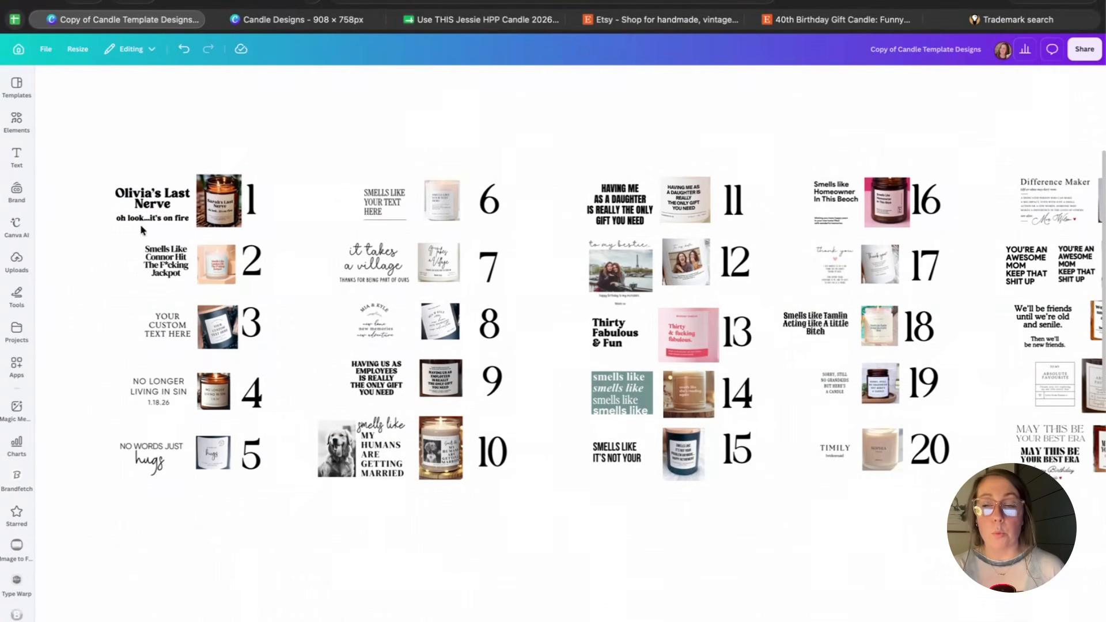
# Compare the slogan layouts of templates 1 to 5 with the candle photos beside them.
pyautogui.hscroll(-3, 767, 472)
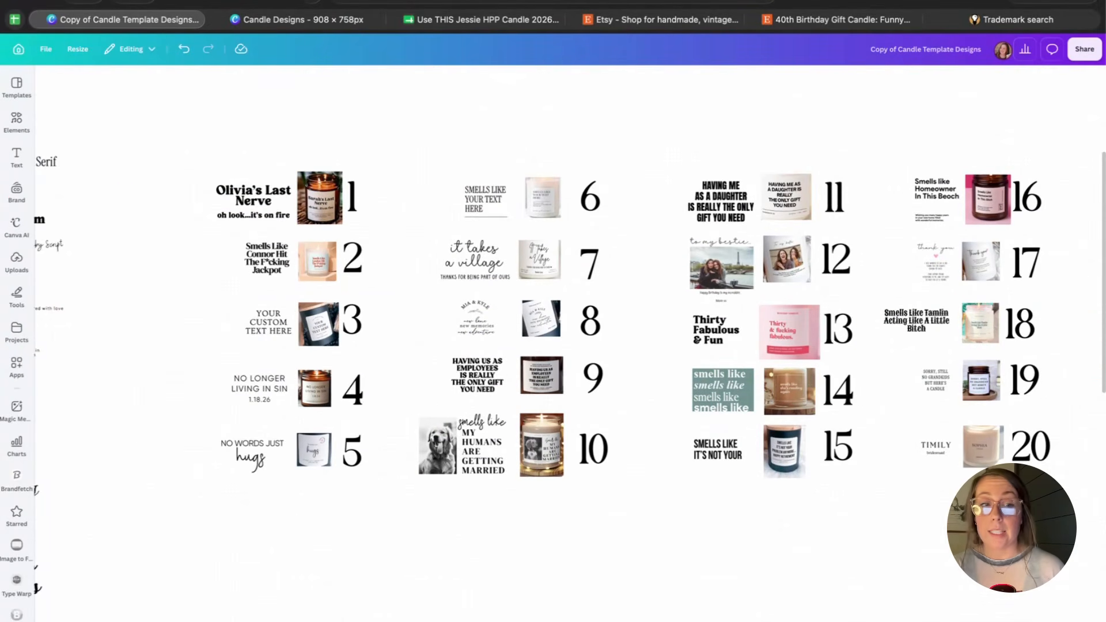
pyautogui.scroll(5, 290, 235)
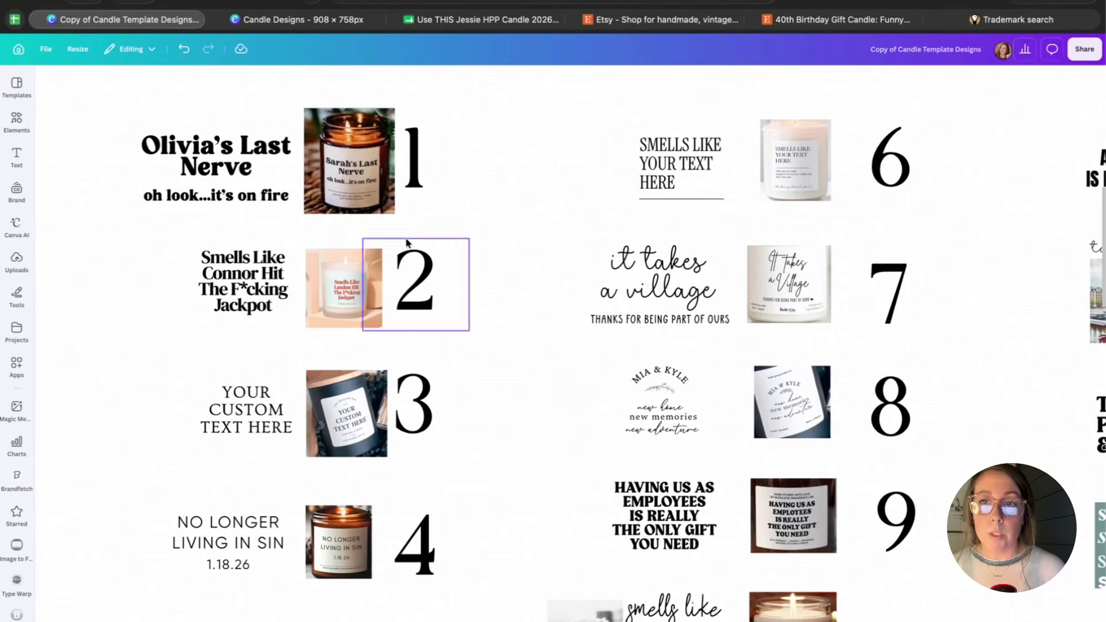
pyautogui.scroll(-1, 573, 281)
pyautogui.hscroll(1, 572, 282)
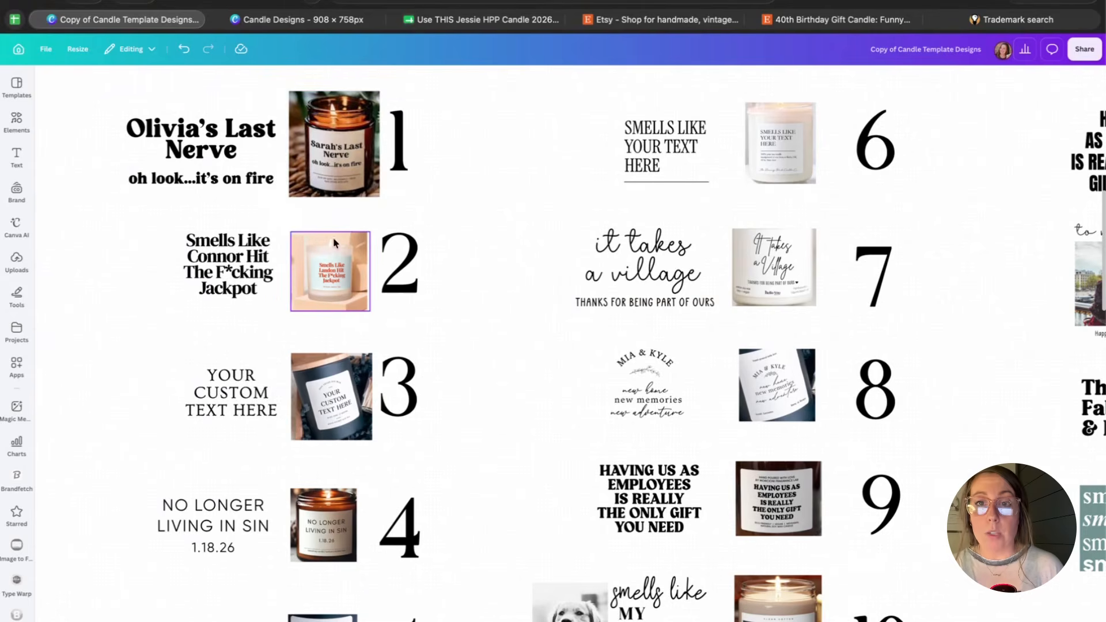
pyautogui.scroll(-1, 333, 238)
pyautogui.scroll(-2, 330, 276)
pyautogui.hscroll(1, 330, 277)
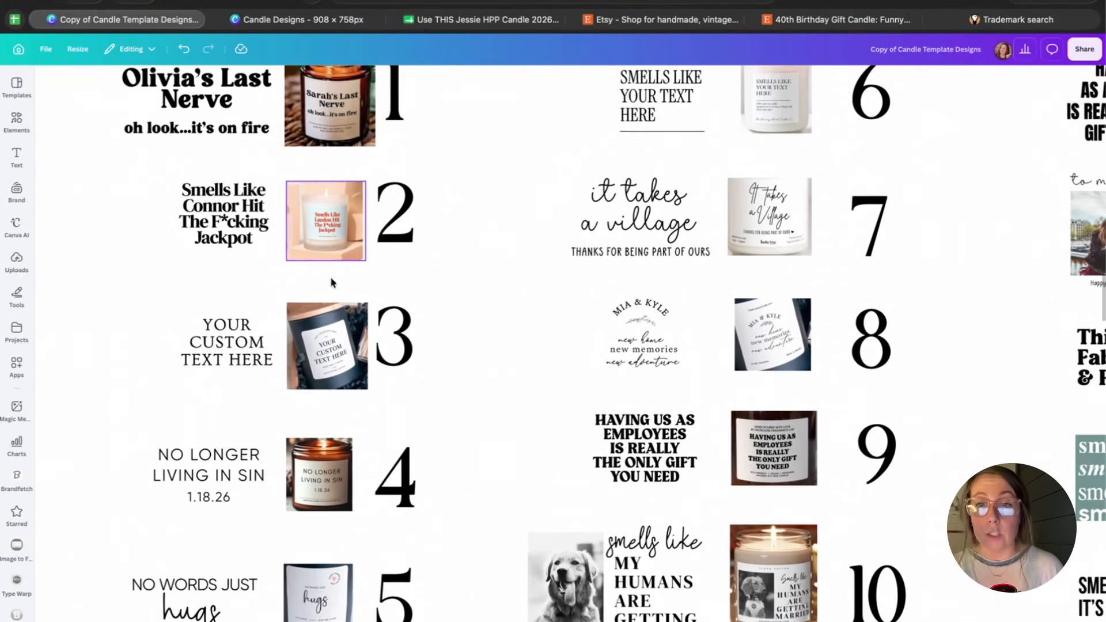
pyautogui.scroll(-5, 329, 351)
pyautogui.hscroll(2, 330, 352)
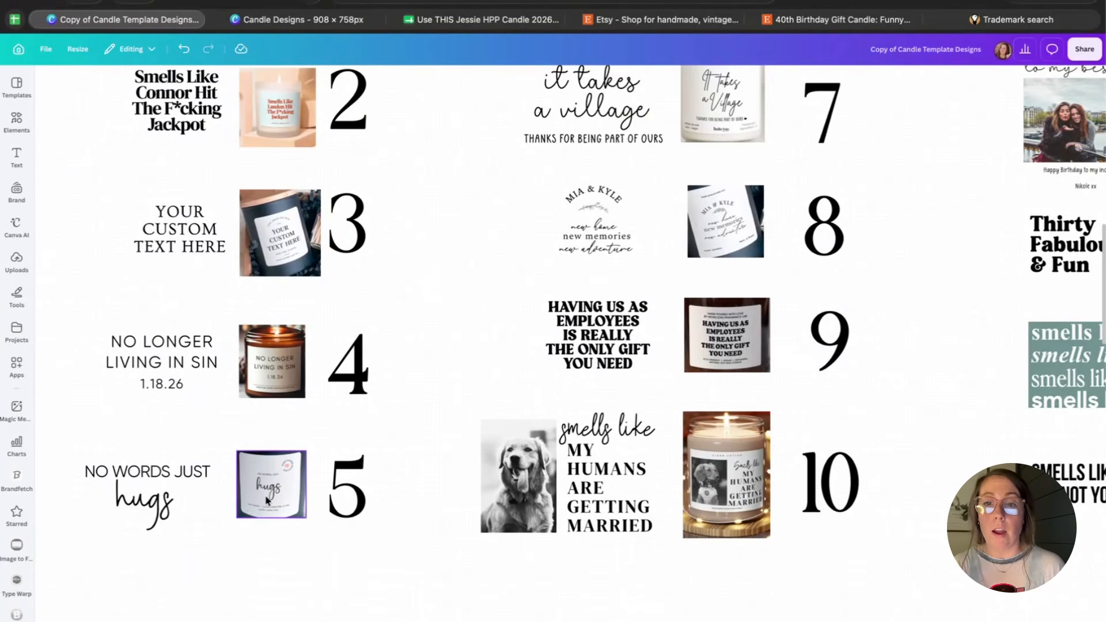
# Examine templates 6 to 15, comparing their text and photo layouts with those of the first five templates.
pyautogui.hscroll(6, 288, 500)
pyautogui.scroll(1, 288, 501)
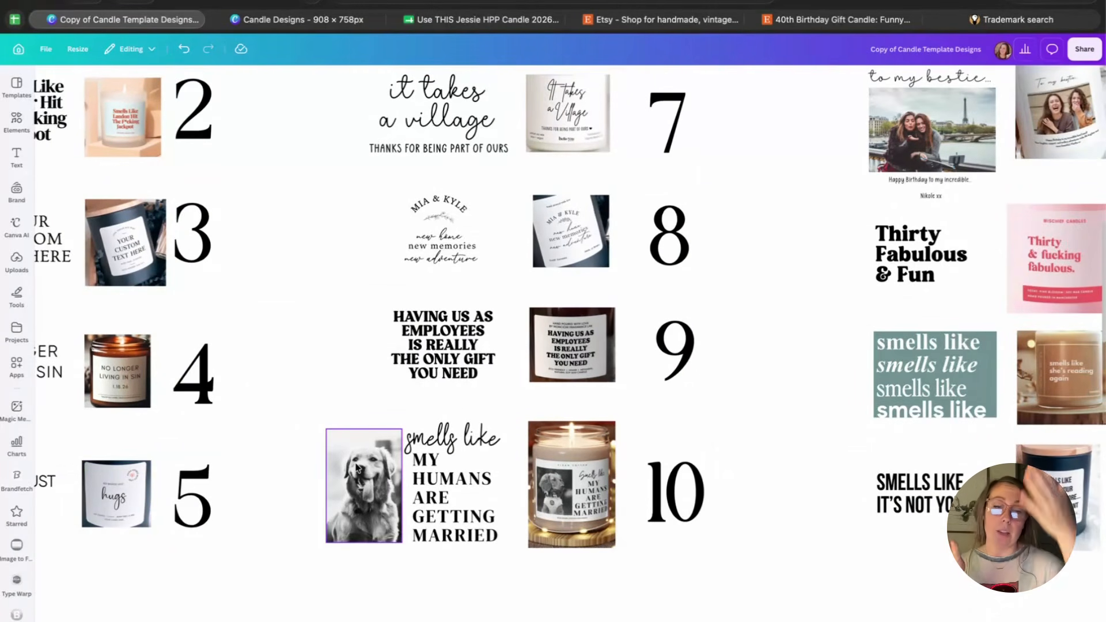
pyautogui.hscroll(4, 630, 358)
pyautogui.scroll(2, 630, 358)
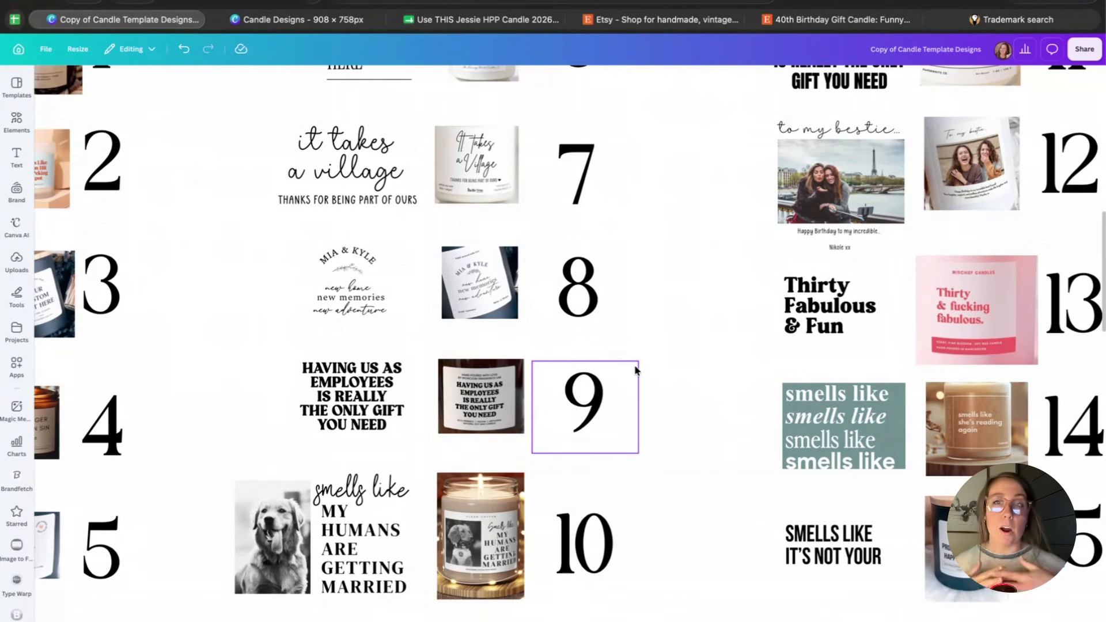
pyautogui.hscroll(-5, 609, 298)
pyautogui.scroll(3, 609, 298)
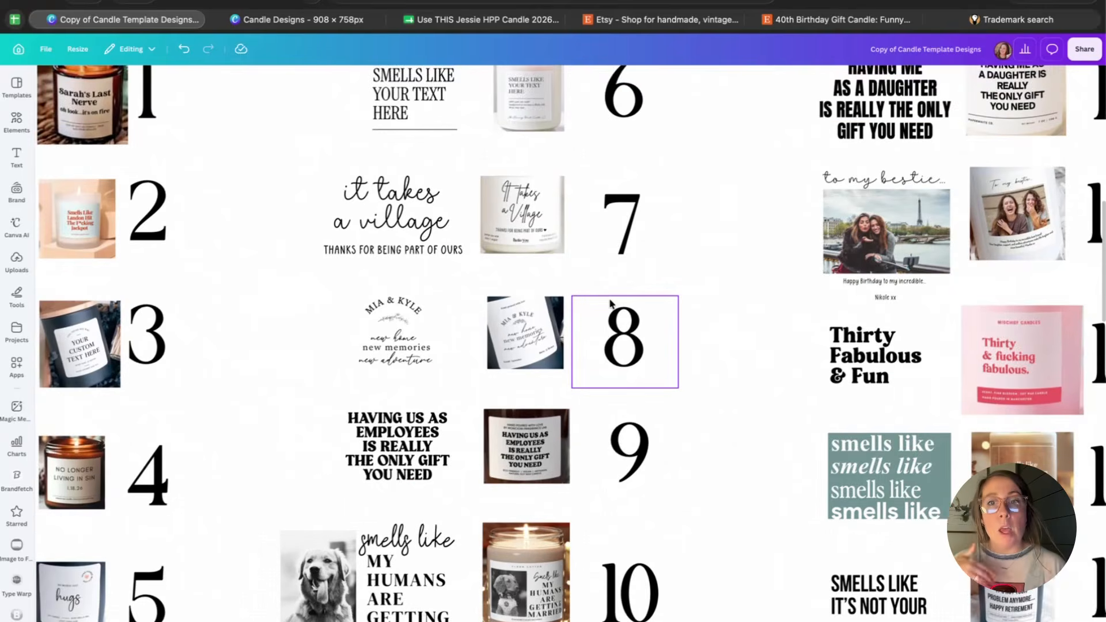
pyautogui.hscroll(-5, 610, 298)
pyautogui.scroll(1, 610, 299)
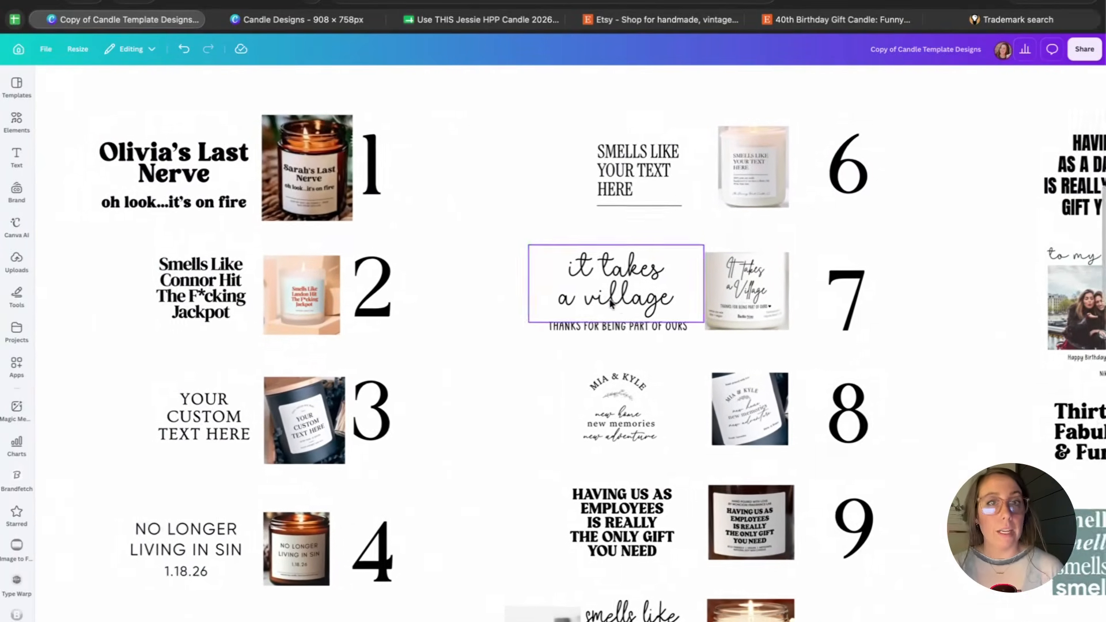
pyautogui.scroll(-2, 609, 299)
pyautogui.hscroll(1, 609, 299)
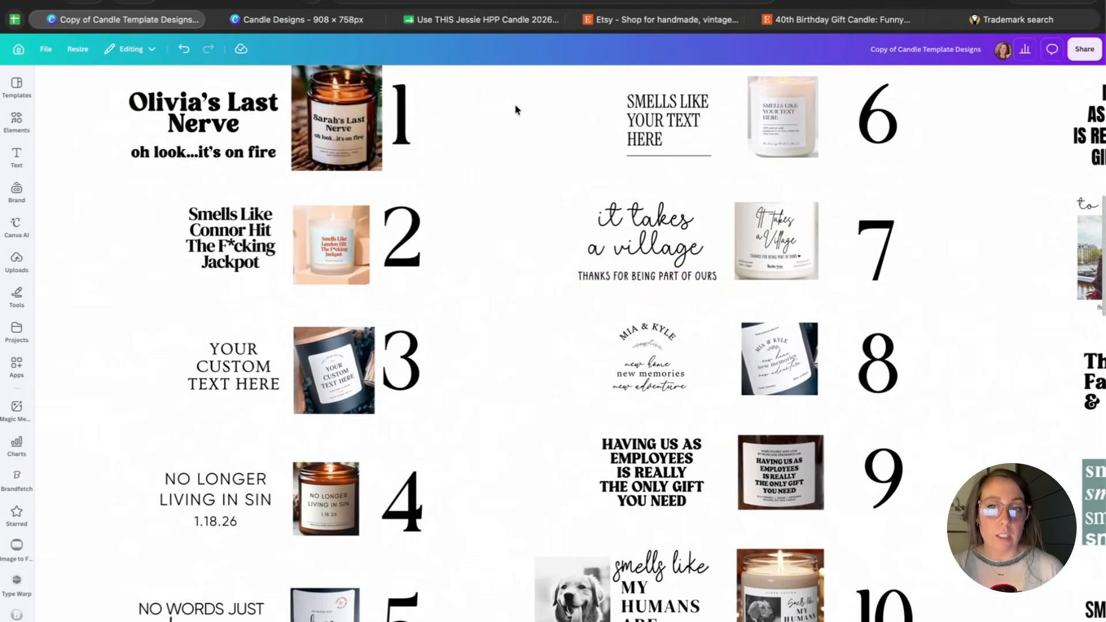
pyautogui.scroll(2, 328, 115)
pyautogui.hscroll(-2, 328, 116)
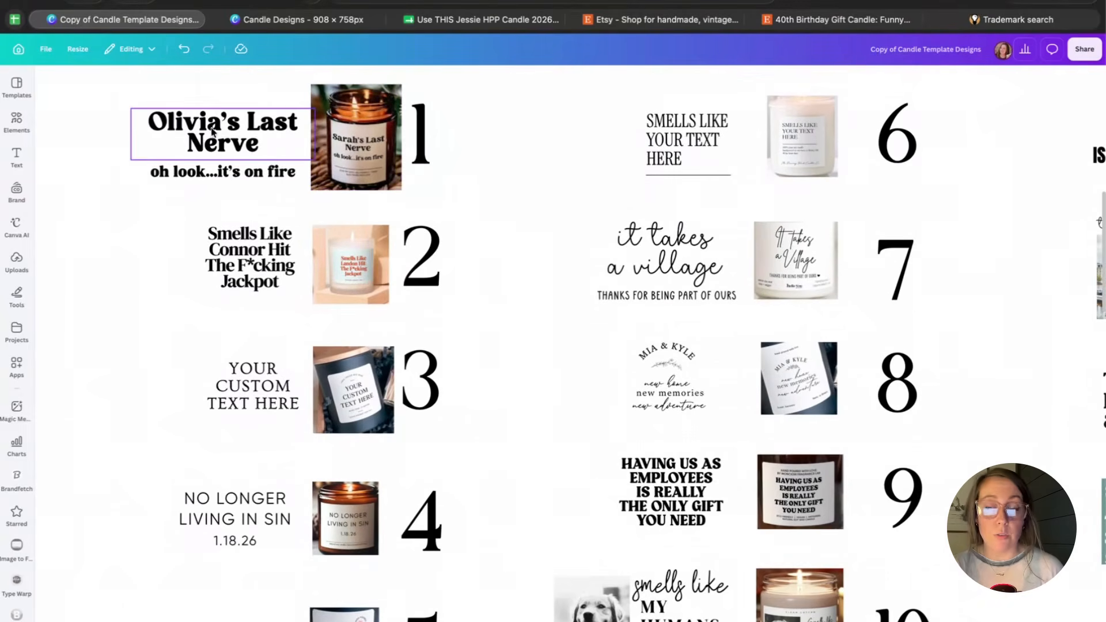
# Survey the rest of the whiteboard's numbered candle templates, through number 38.
pyautogui.hscroll(10, 424, 266)
pyautogui.scroll(-3, 424, 266)
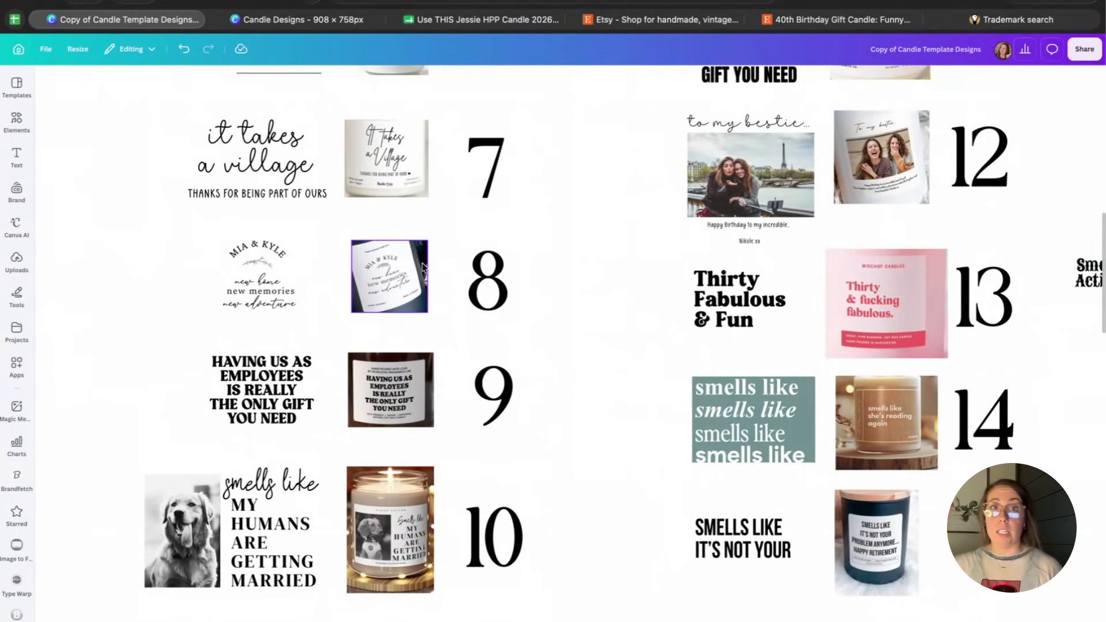
pyautogui.scroll(-10, 486, 328)
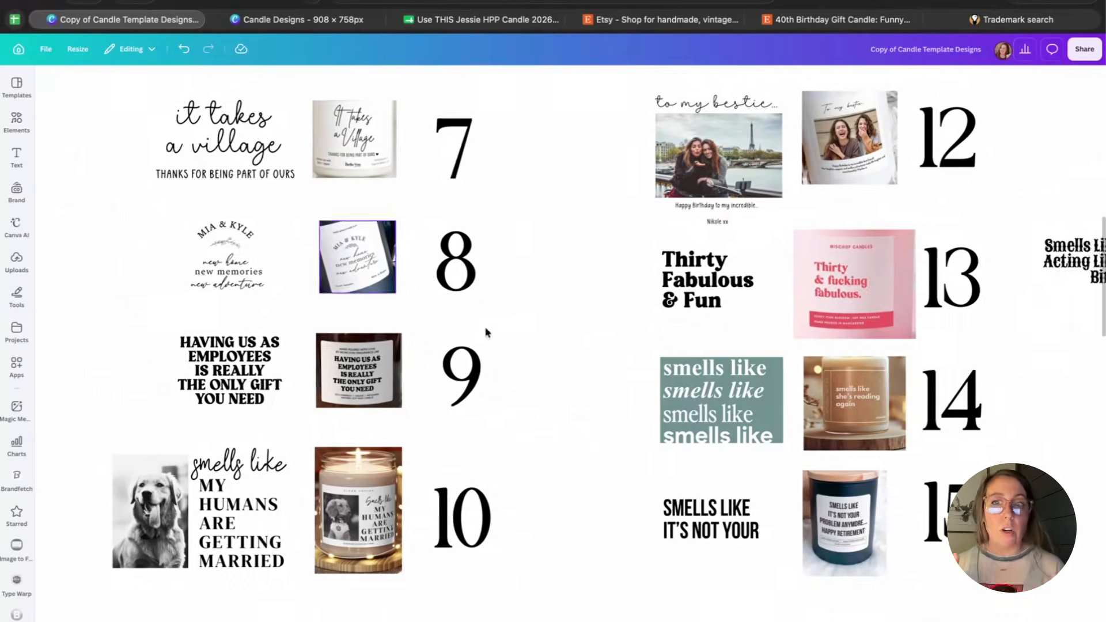
pyautogui.scroll(10, 863, 528)
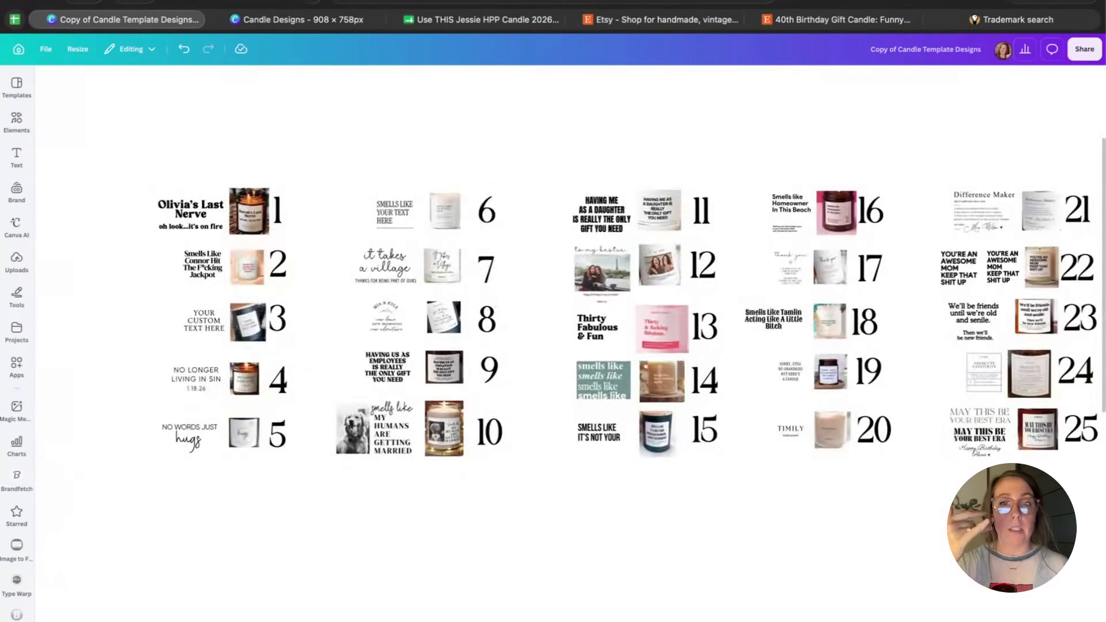
pyautogui.hscroll(2, 863, 529)
pyautogui.scroll(-5, 863, 529)
pyautogui.hscroll(5, 863, 529)
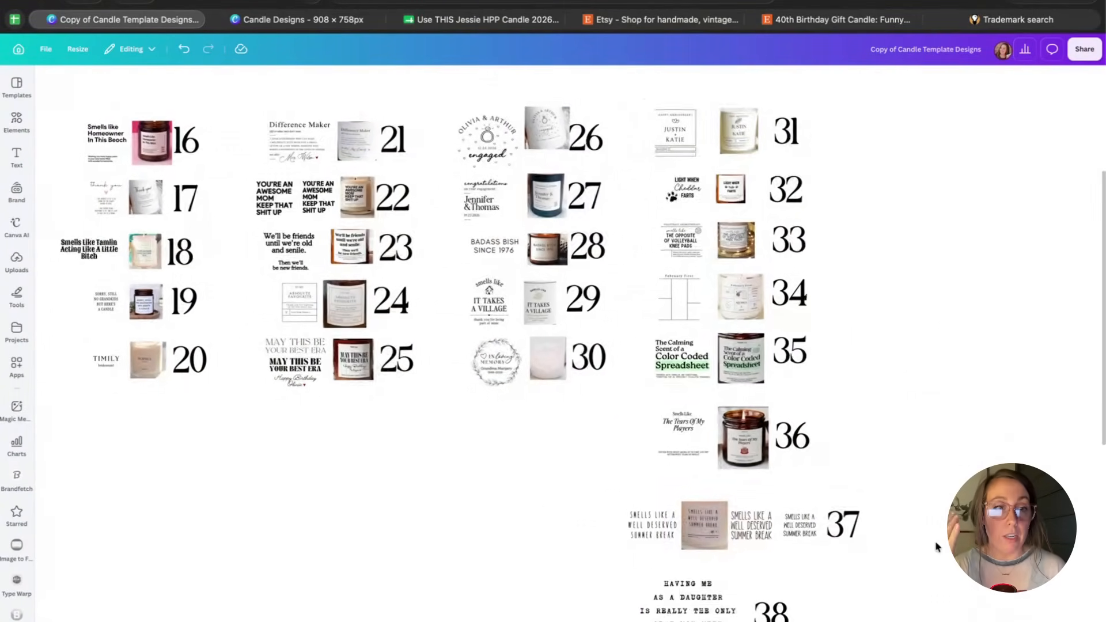
pyautogui.click(733, 510)
pyautogui.scroll(5, 733, 510)
pyautogui.hscroll(-5, 734, 509)
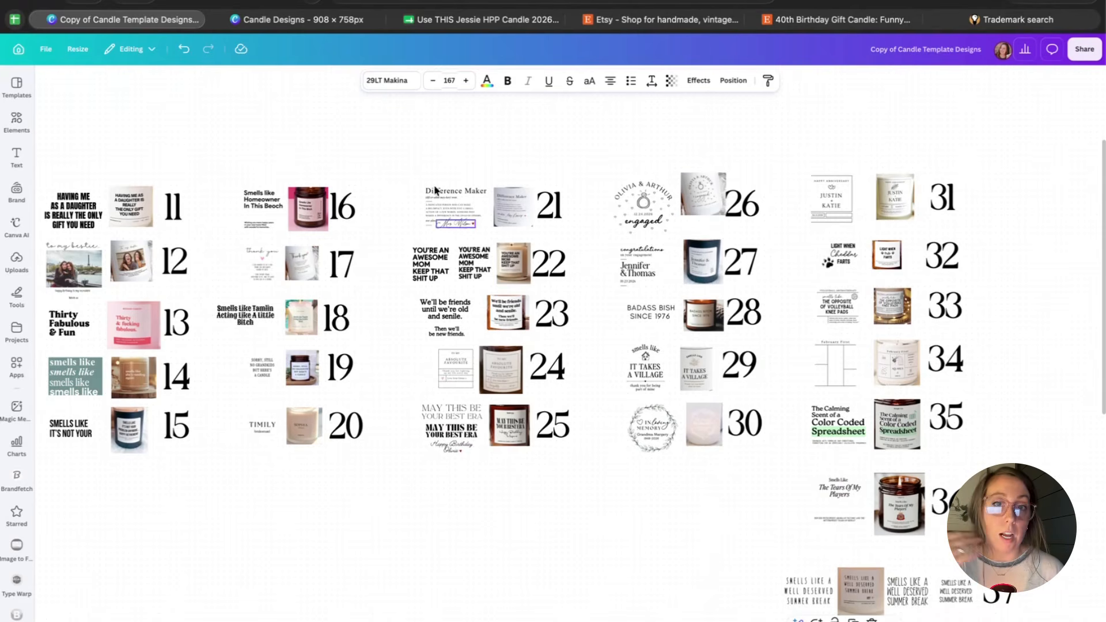
# Look over the first columns of the template whiteboard again, from template 1 to template 25.
pyautogui.click(304, 23)
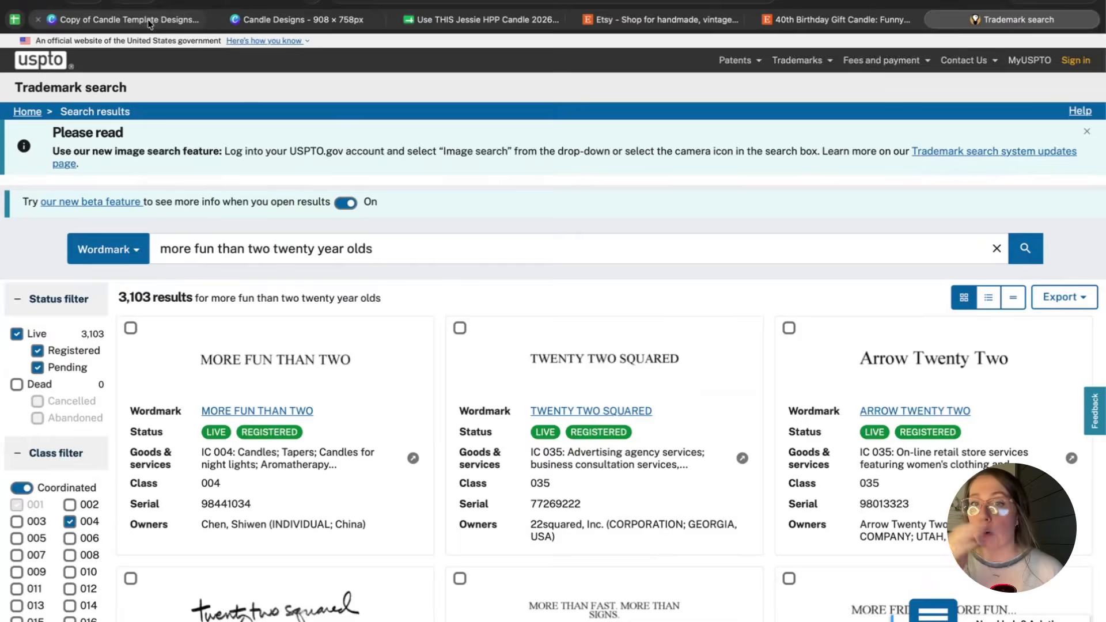
pyautogui.click(149, 23)
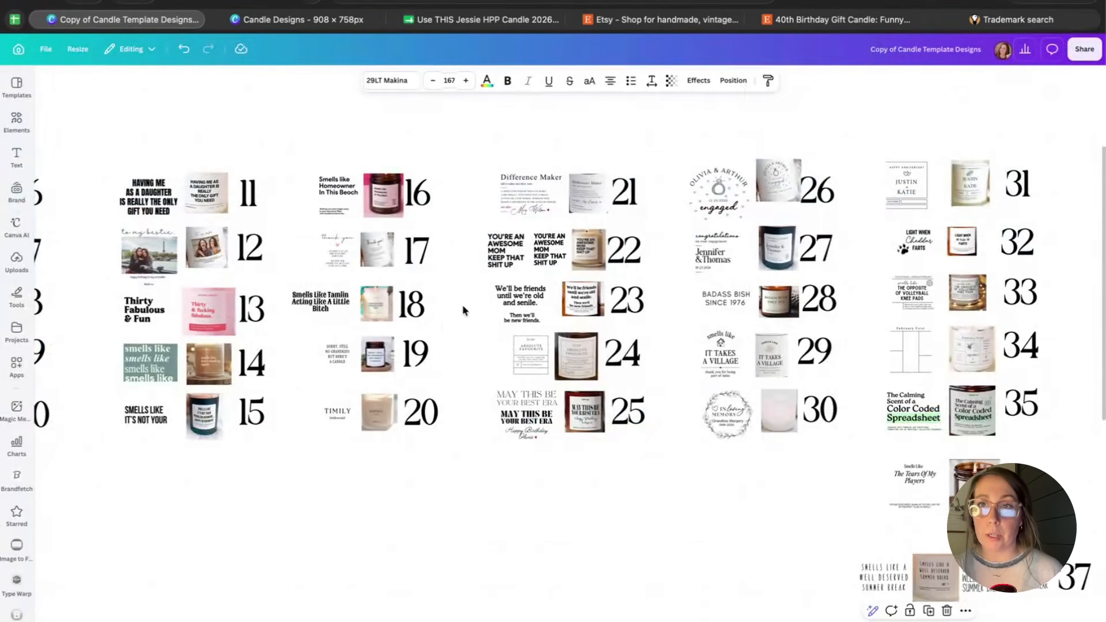
pyautogui.hscroll(-5, 462, 304)
pyautogui.hscroll(-2, 401, 367)
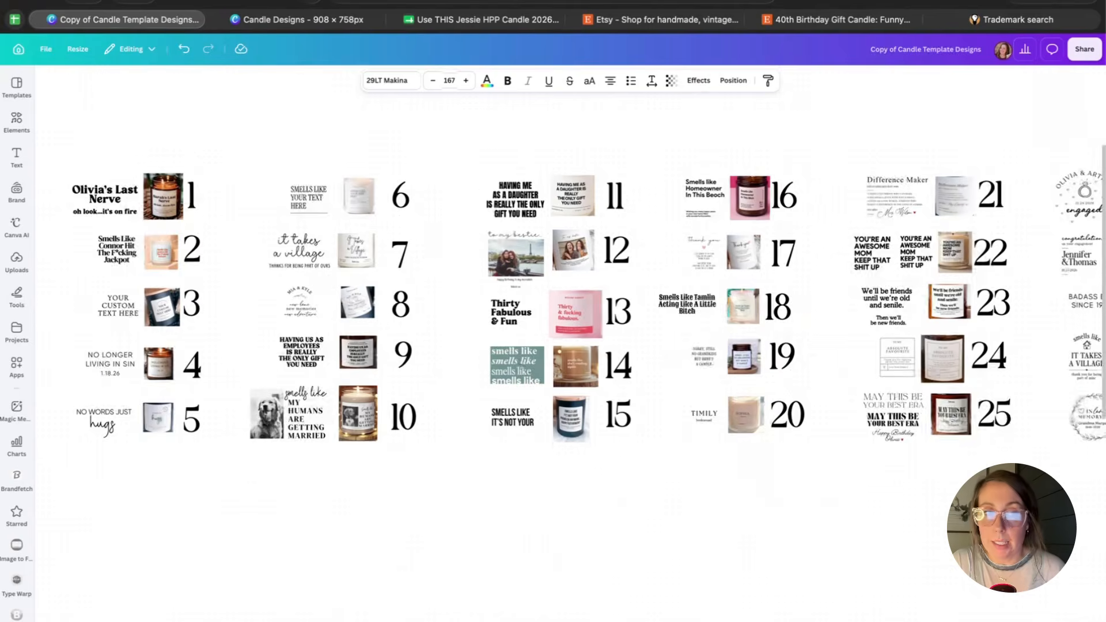
pyautogui.scroll(5, 598, 294)
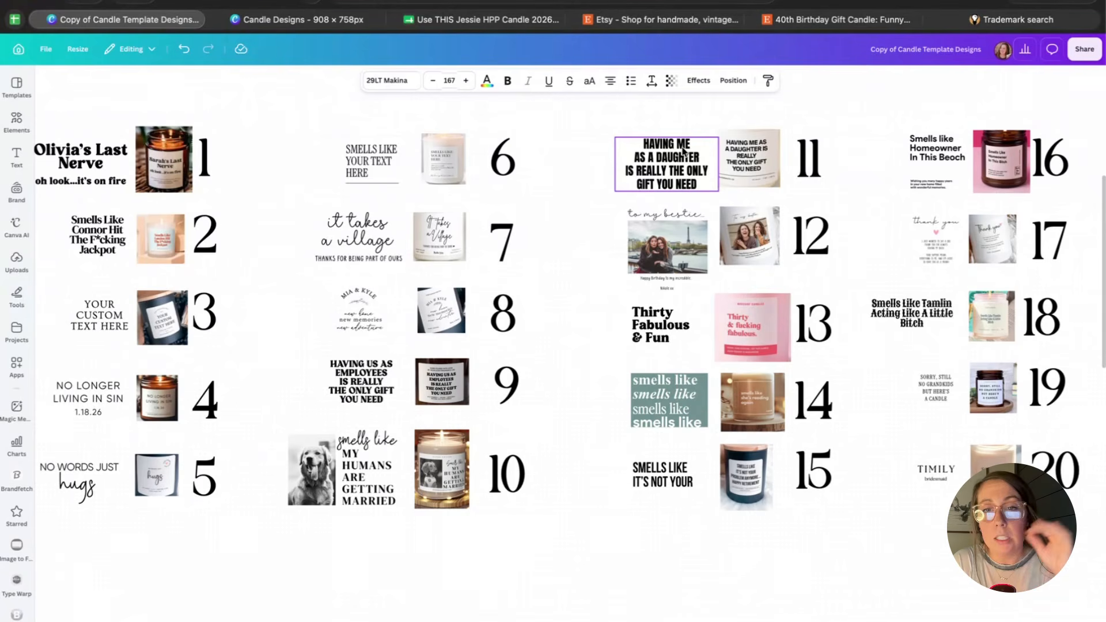
# Test scaling the template 16 headline up and back down, and slightly enlarge the template 11 daughter slogan.
pyautogui.scroll(3, 682, 151)
pyautogui.hscroll(5, 682, 151)
pyautogui.click(611, 230)
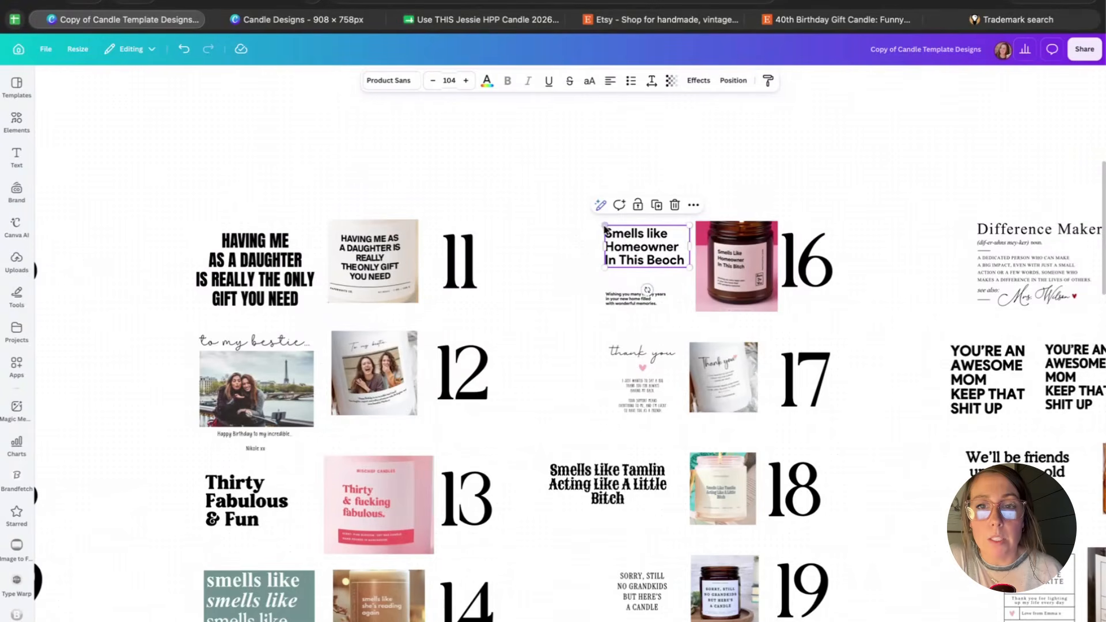
pyautogui.moveTo(603, 223); pyautogui.dragTo(455, 97)
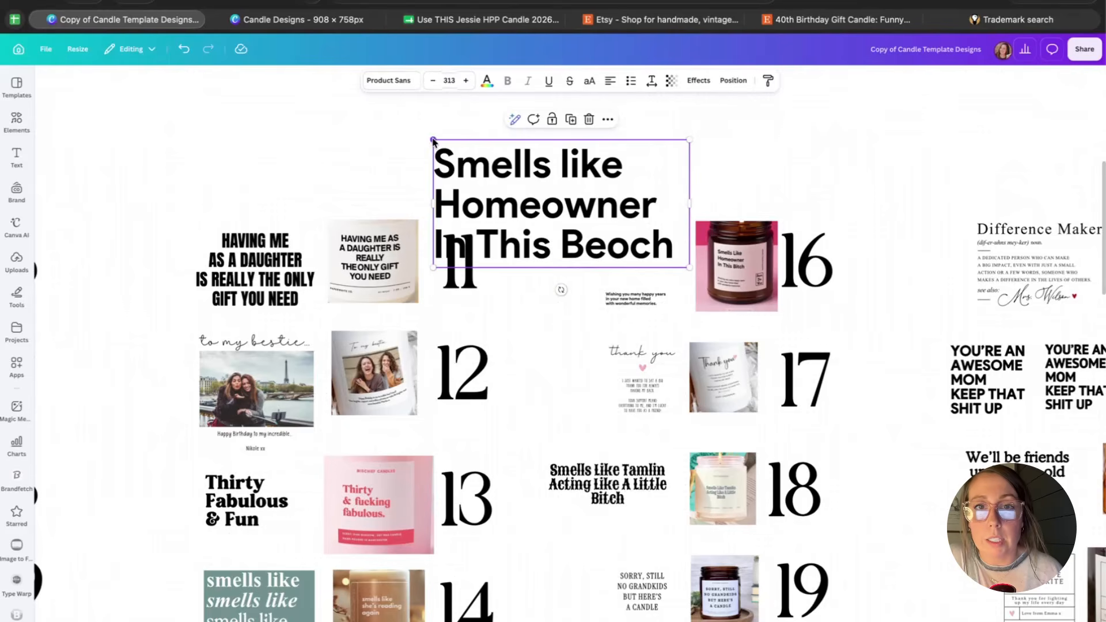
pyautogui.moveTo(434, 140); pyautogui.dragTo(599, 224)
pyautogui.click(232, 244)
pyautogui.moveTo(180, 231)
pyautogui.mouseDown()
pyautogui.moveTo(63, 151)
pyautogui.moveTo(170, 220)
pyautogui.mouseUp()
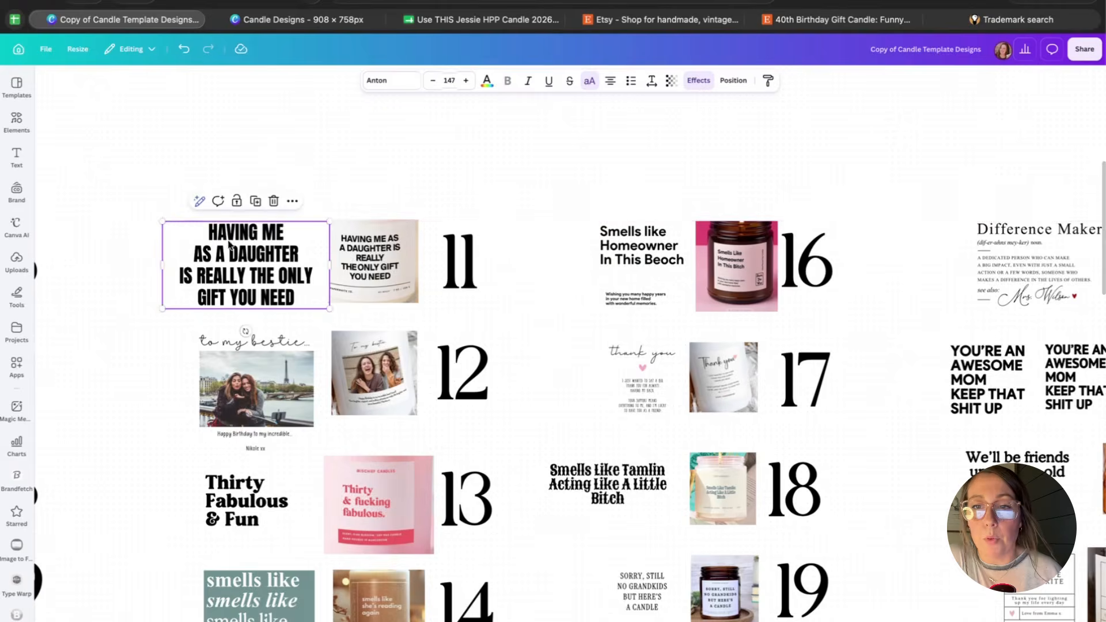
# Paste the "Smells like Homeowner In This Beoch" headline onto the next blank Candle Designs page, and scale it to fit between the outer guides.
pyautogui.click(248, 19)
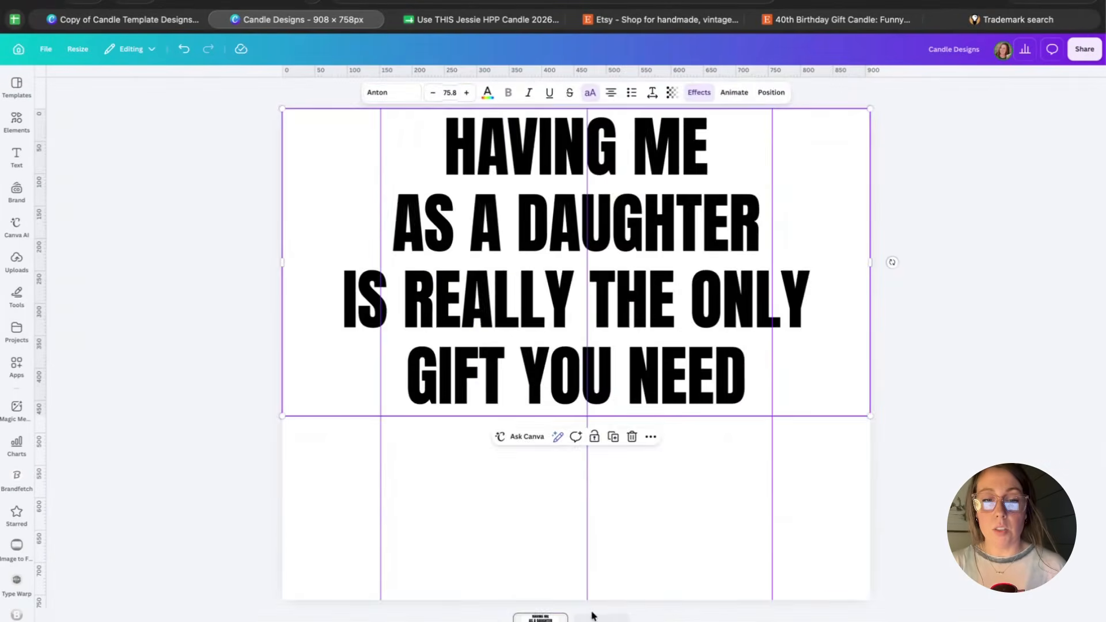
pyautogui.click(596, 615)
pyautogui.press('super+v')
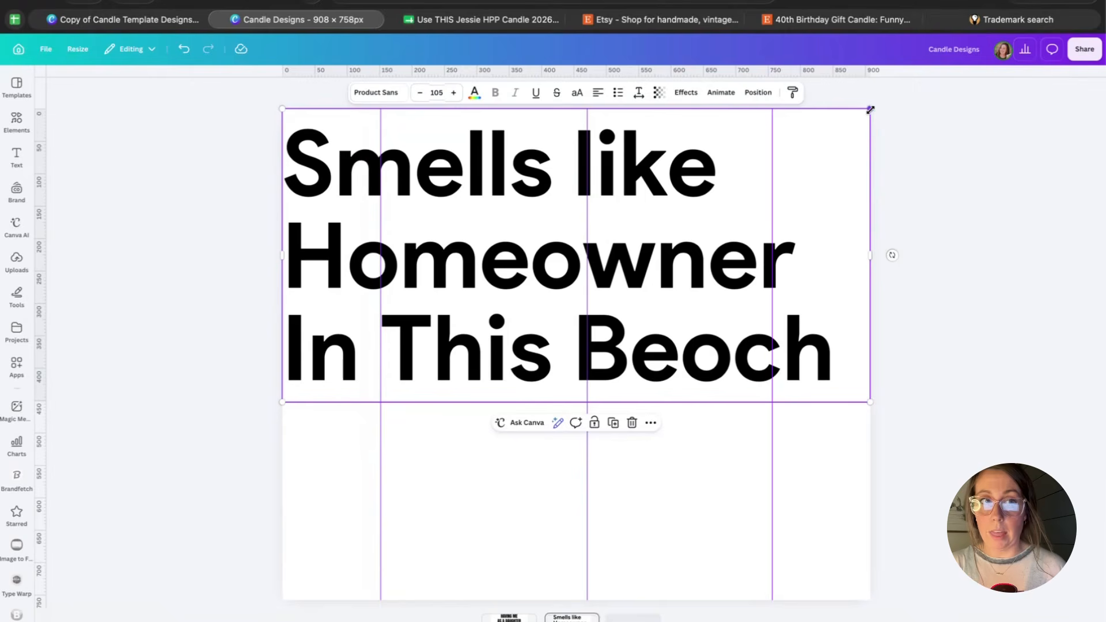
pyautogui.moveTo(870, 109); pyautogui.dragTo(667, 180)
pyautogui.moveTo(605, 249); pyautogui.dragTo(701, 266)
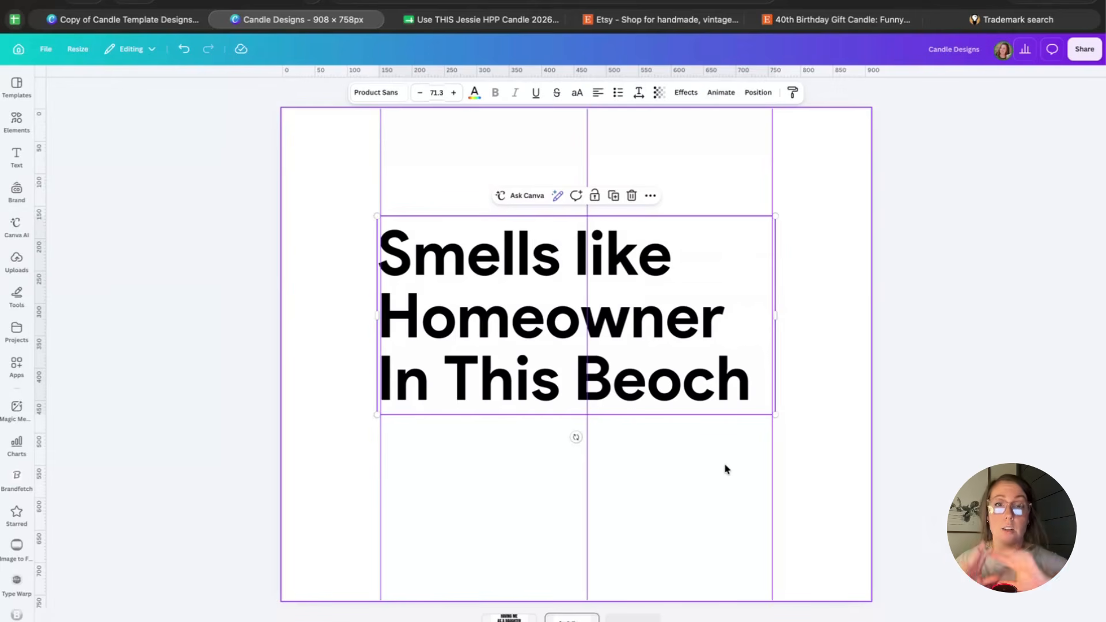
# Replace the pasted headline's wording with "More Fun Than Two 20 Year Olds" on three lines.
pyautogui.doubleClick(601, 335)
pyautogui.write('More Fun Than Two 20 Year Olds')
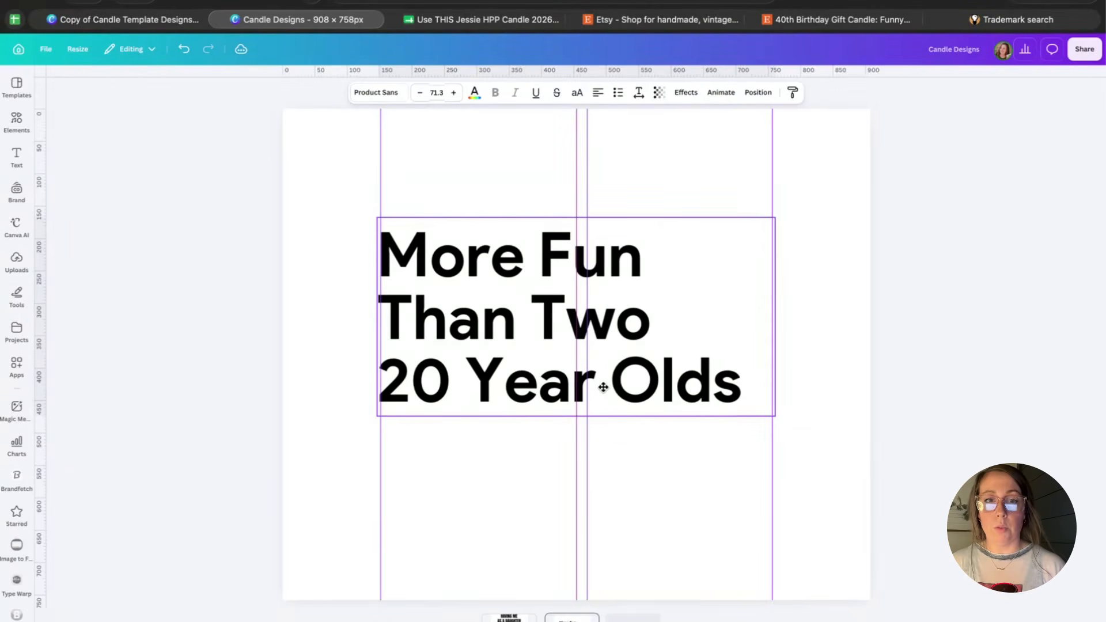
pyautogui.click(561, 619)
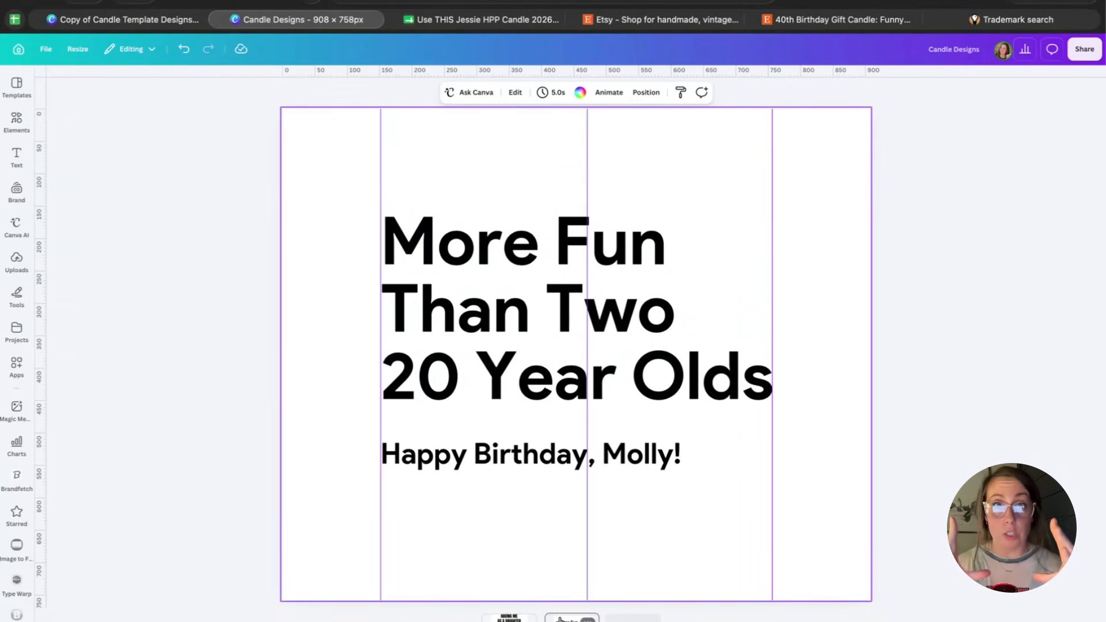
# Move the headline and the birthday line together slightly lower on the page to center them vertically.
pyautogui.click(540, 329)
pyautogui.keyDown('shift'); pyautogui.click(514, 453); pyautogui.keyUp('shift')
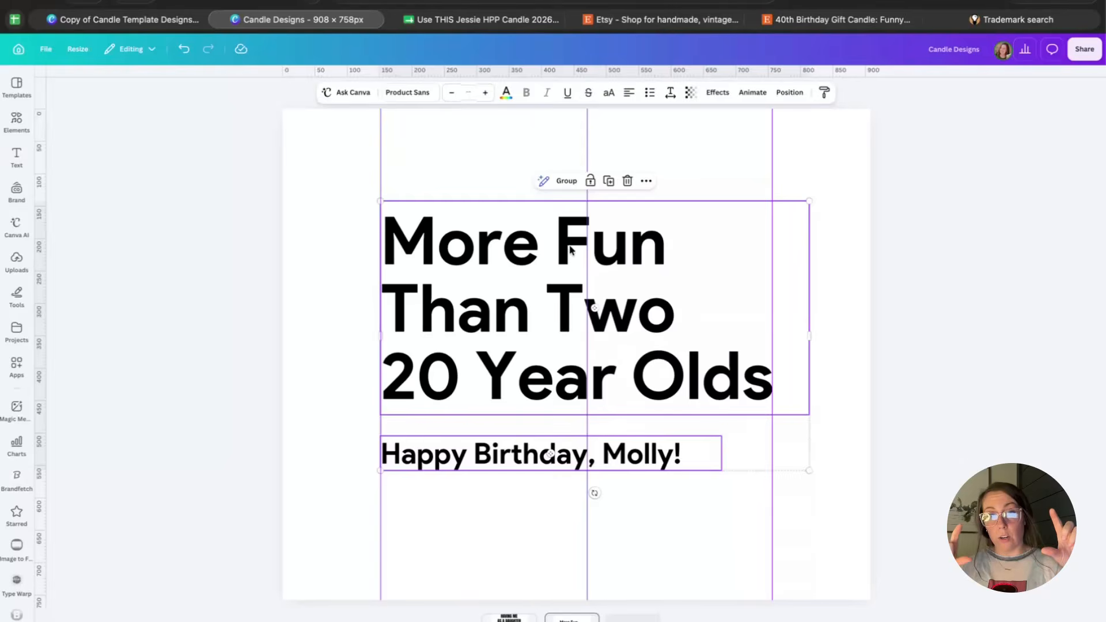
pyautogui.click(693, 165)
pyautogui.click(656, 265)
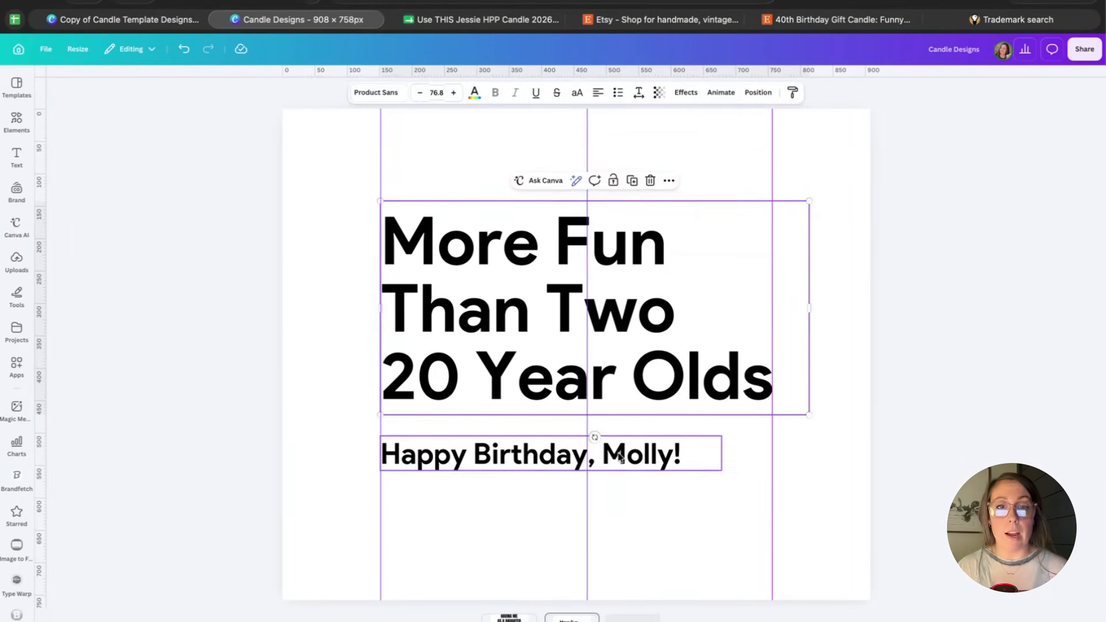
pyautogui.keyDown('shift'); pyautogui.click(550, 453); pyautogui.keyUp('shift')
pyautogui.moveTo(657, 339); pyautogui.dragTo(654, 358)
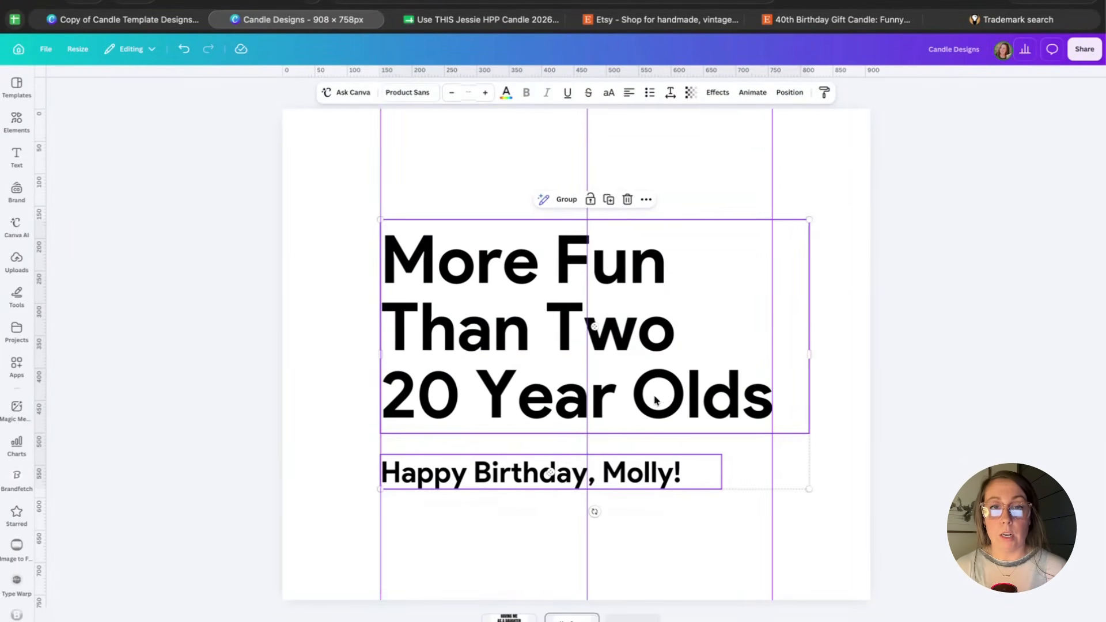
# Move the headline and the birthday line together higher on the page to free space below them.
pyautogui.click(652, 524)
pyautogui.click(648, 471)
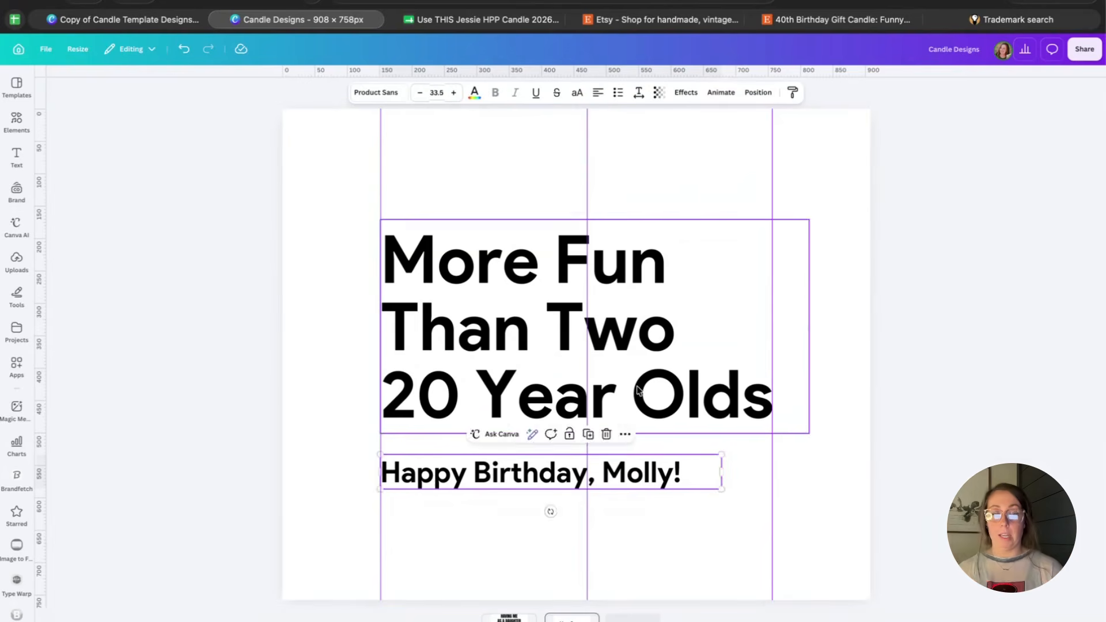
pyautogui.press('super+a')
pyautogui.moveTo(636, 447); pyautogui.dragTo(645, 387)
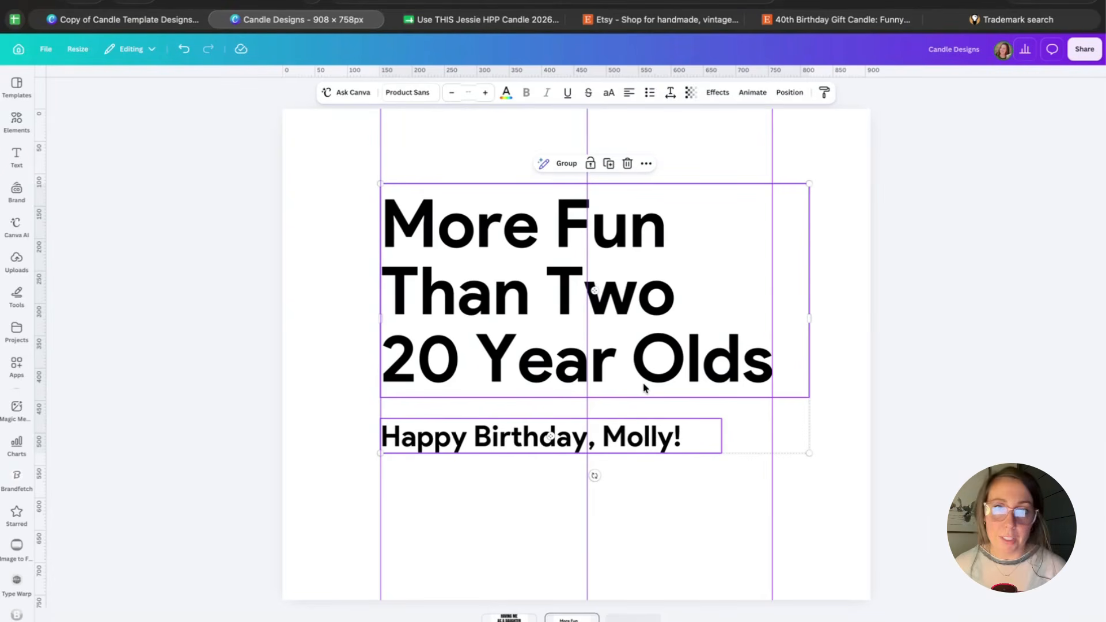
# Duplicate the birthday line near the page's lower edge, change it to "logo here" at size 23, and center it on the middle guide.
pyautogui.click(644, 436)
pyautogui.moveTo(644, 444); pyautogui.dragTo(661, 568)
pyautogui.doubleClick(661, 567)
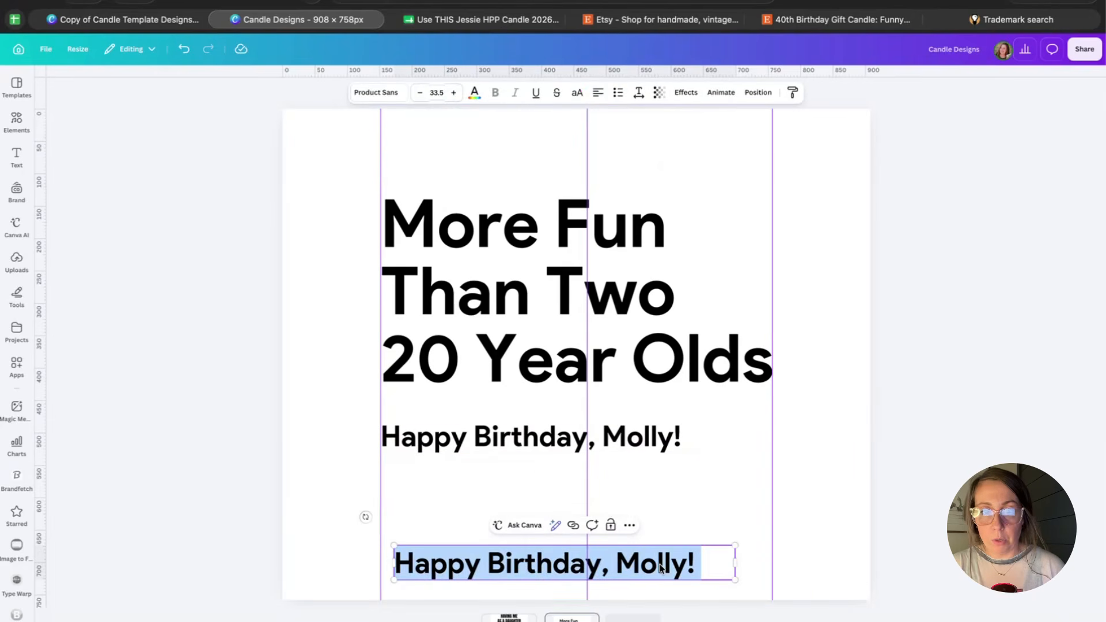
pyautogui.press('BackSpace')
pyautogui.write('logo here')
pyautogui.moveTo(735, 563); pyautogui.dragTo(624, 569)
pyautogui.click(598, 93)
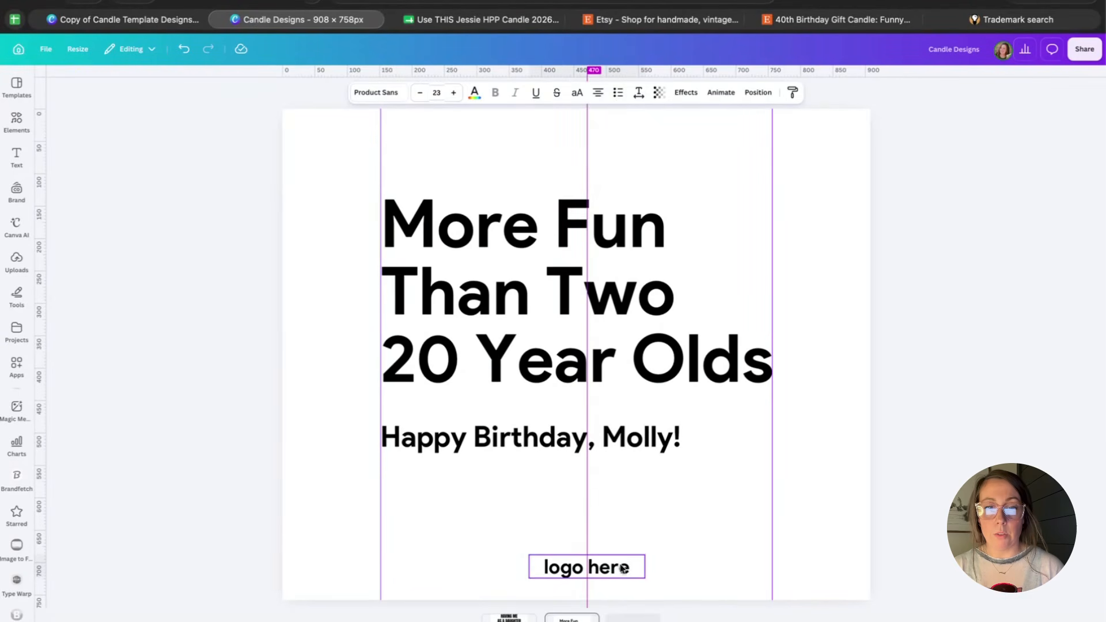
pyautogui.click(689, 566)
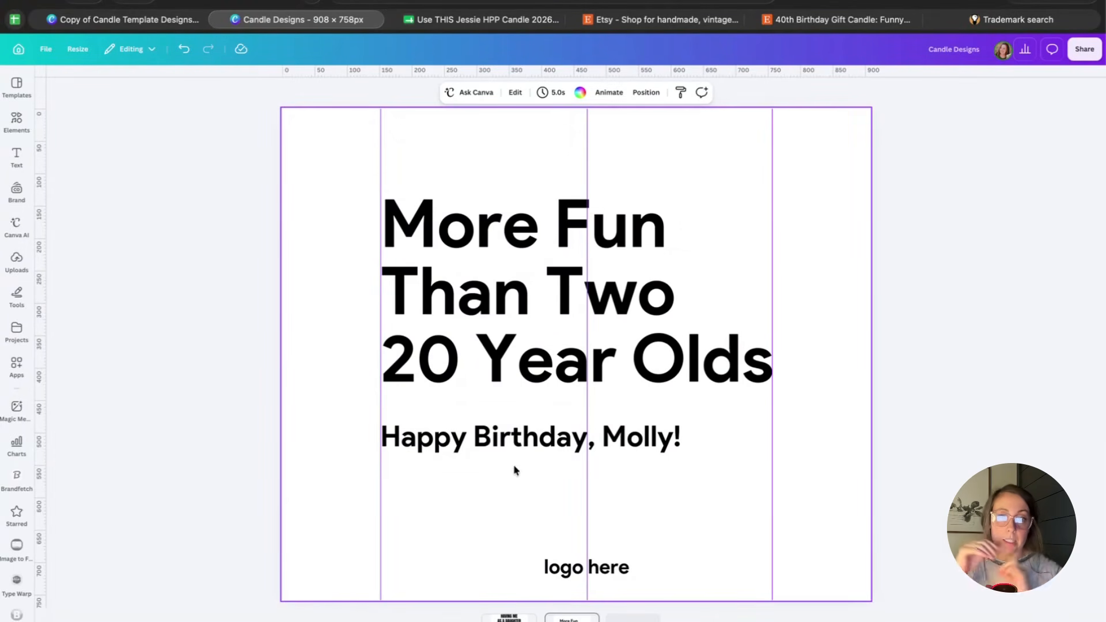
# Try adding "40th" before "Birthday" in the birthday line, and remove it again.
pyautogui.click(504, 437)
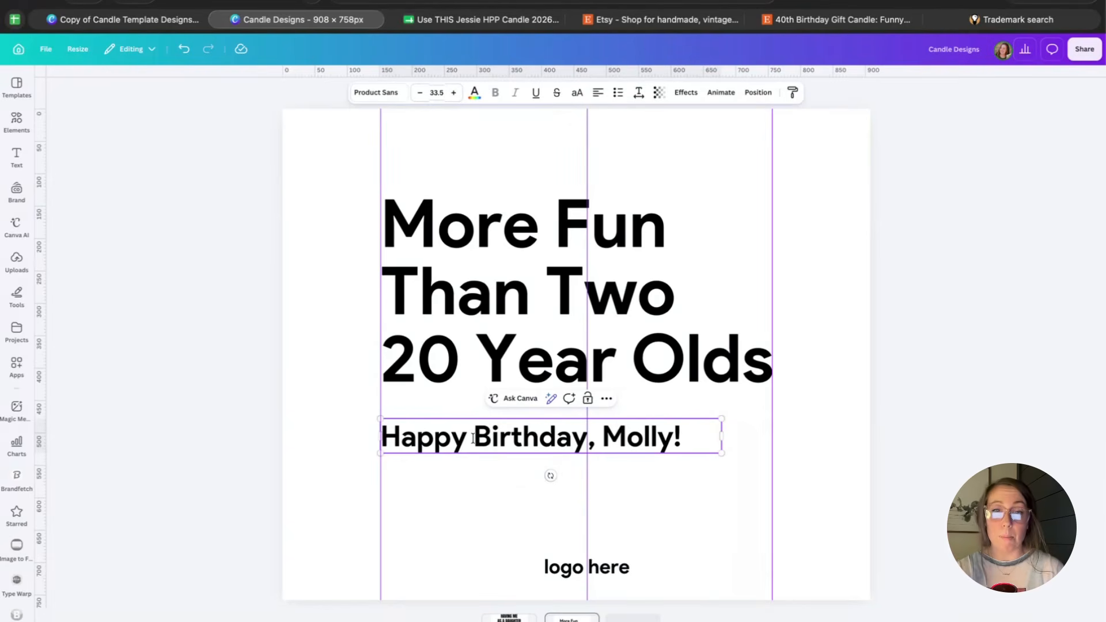
pyautogui.click(473, 439)
pyautogui.write('40th')
pyautogui.press('BackSpace')
pyautogui.press('BackSpace')
pyautogui.press('BackSpace')
pyautogui.press('BackSpace')
pyautogui.press('BackSpace')
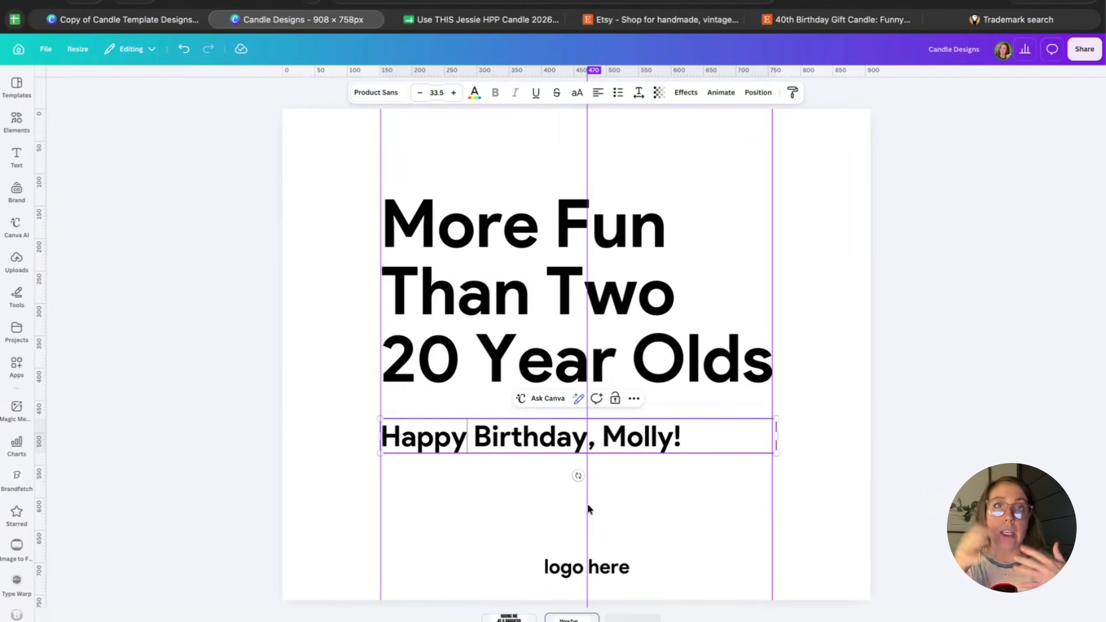
pyautogui.click(608, 526)
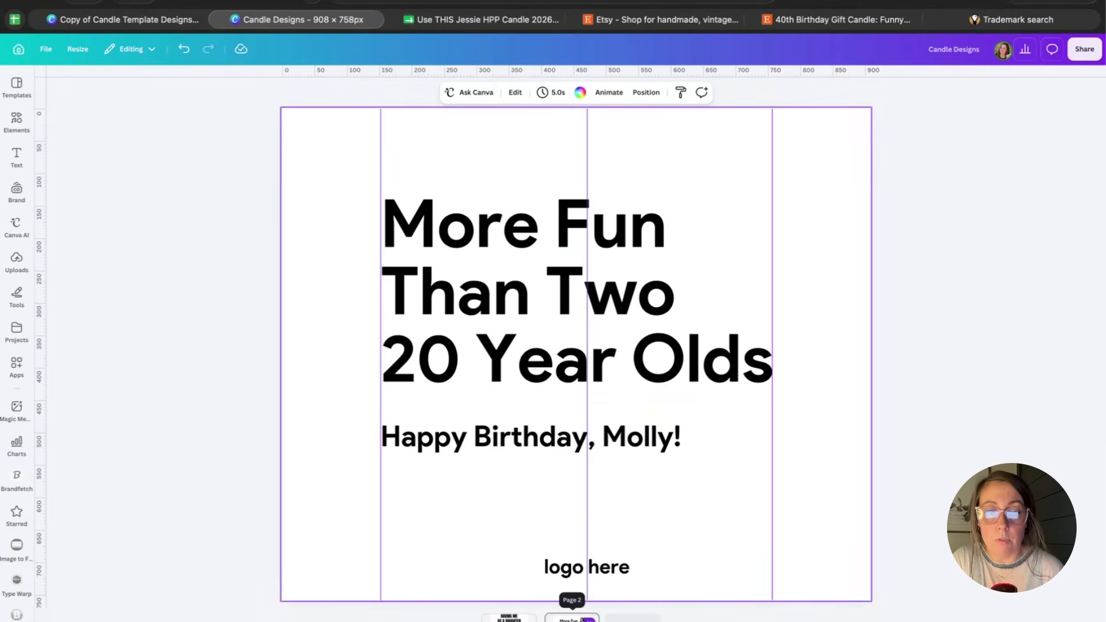
# Duplicate the label page and replace the copy's birthday line with only the recipient's first name.
pyautogui.click(588, 437)
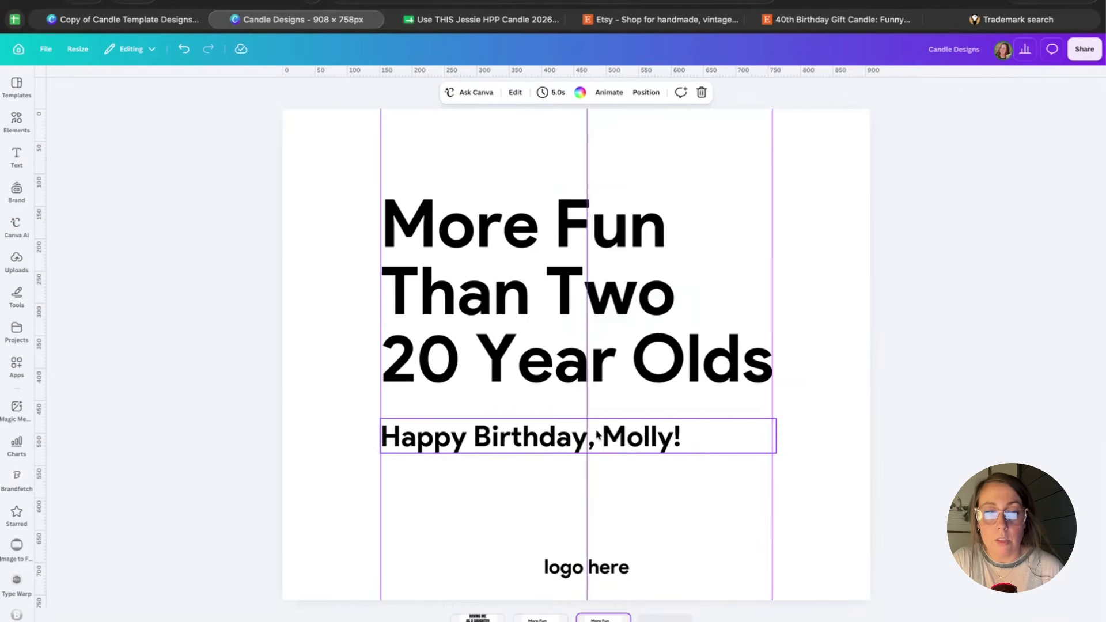
pyautogui.doubleClick(596, 439)
pyautogui.write('Molly')
pyautogui.hotkey('ctrl', 'a')
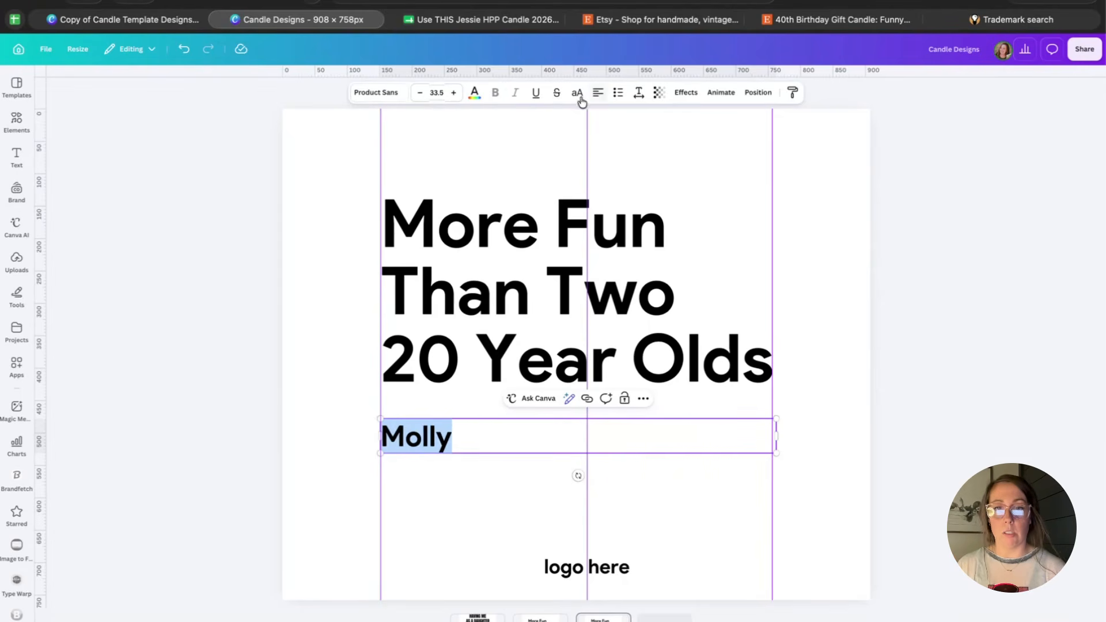
# Set the recipient's name in uppercase with letter spacing 274, and center it in its text box.
pyautogui.click(576, 92)
pyautogui.click(638, 93)
pyautogui.moveTo(598, 139); pyautogui.dragTo(620, 138)
pyautogui.click(597, 93)
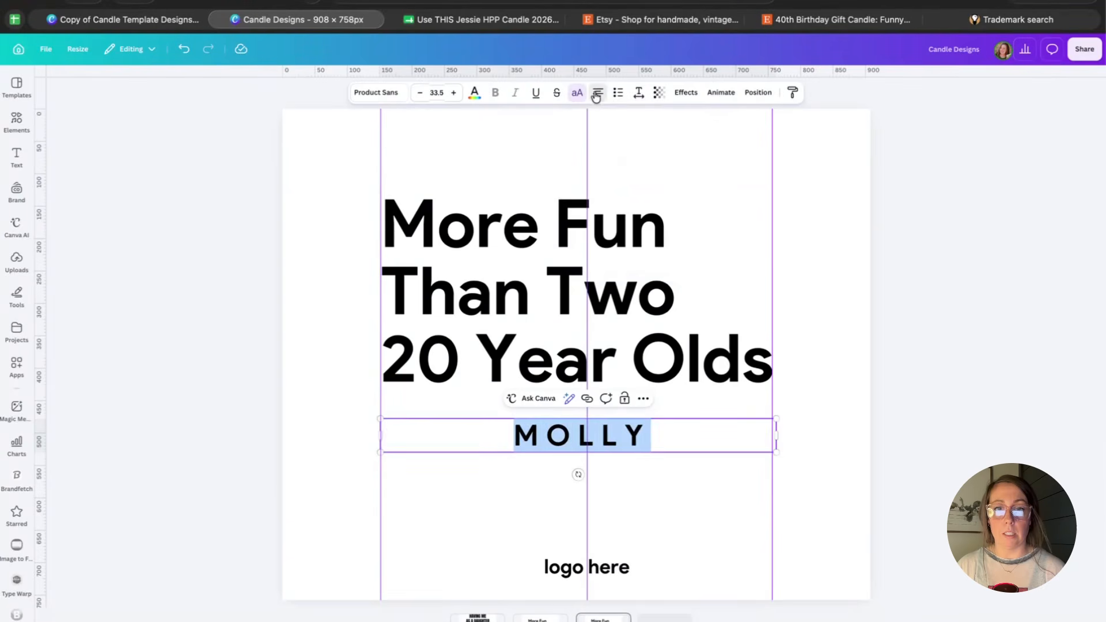
# Move the recipient's name above the headline, and shift the headline lower to make room.
pyautogui.click(610, 460)
pyautogui.moveTo(611, 431); pyautogui.dragTo(611, 170)
pyautogui.moveTo(619, 312); pyautogui.dragTo(619, 344)
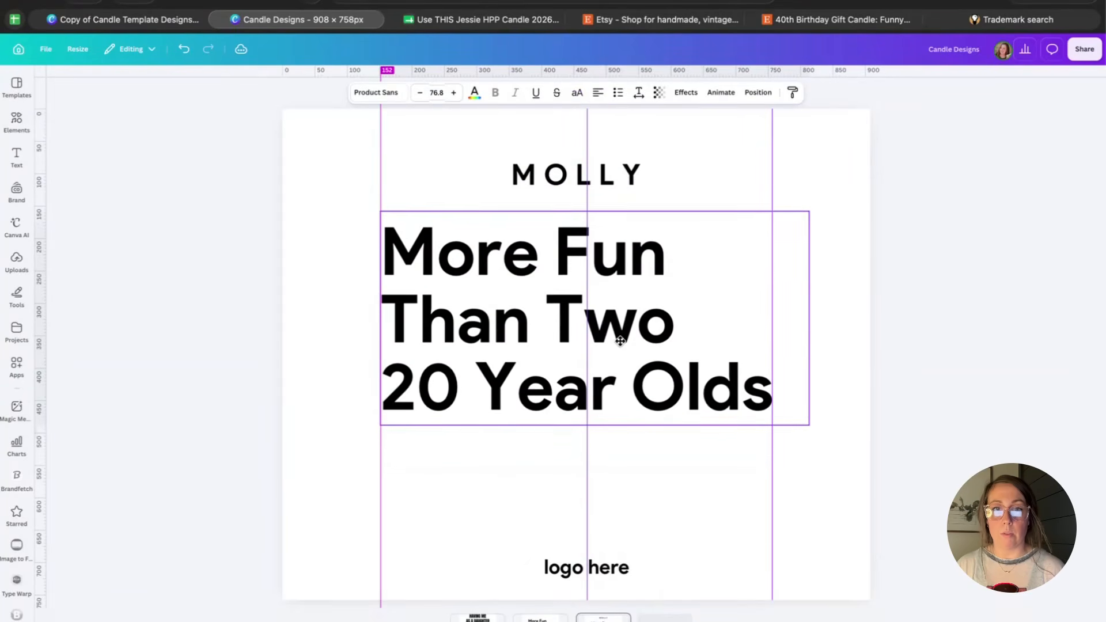
# Change the recipient's name to the Enchanted Bride Script font, turn off uppercase, and set its letter spacing to 0.
pyautogui.click(578, 173)
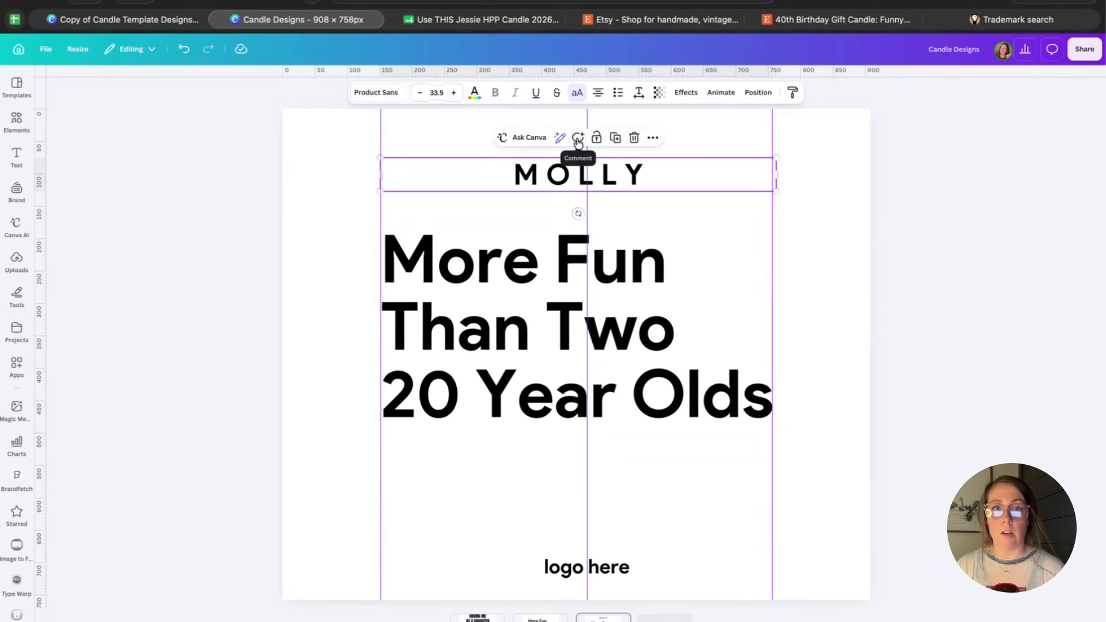
pyautogui.click(390, 104)
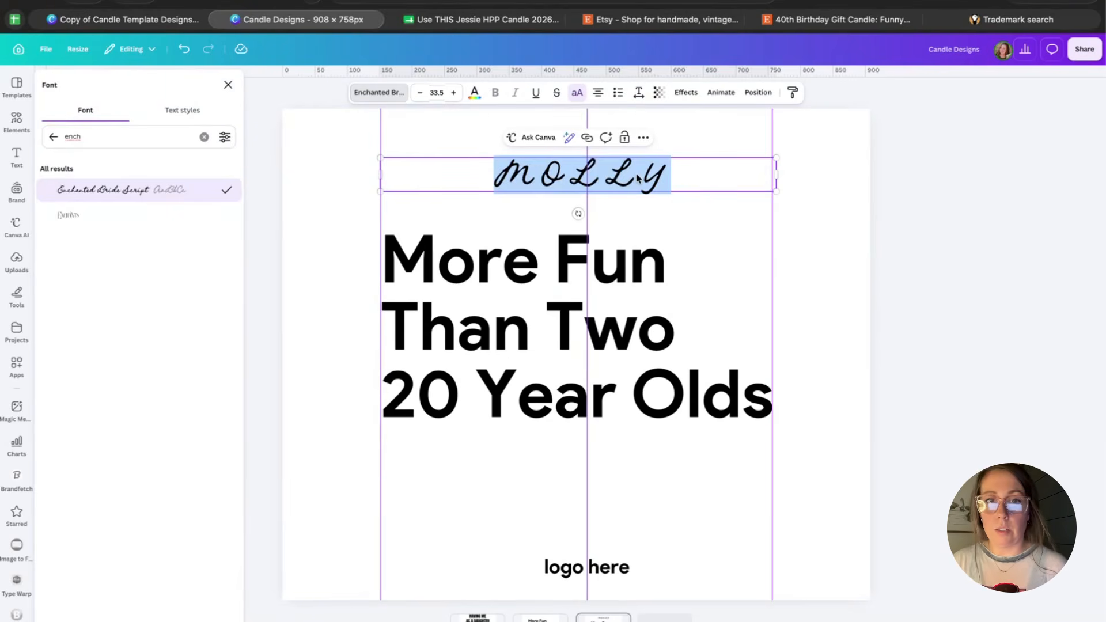
pyautogui.hotkey('ctrl', 'shift', 'k')
pyautogui.click(638, 92)
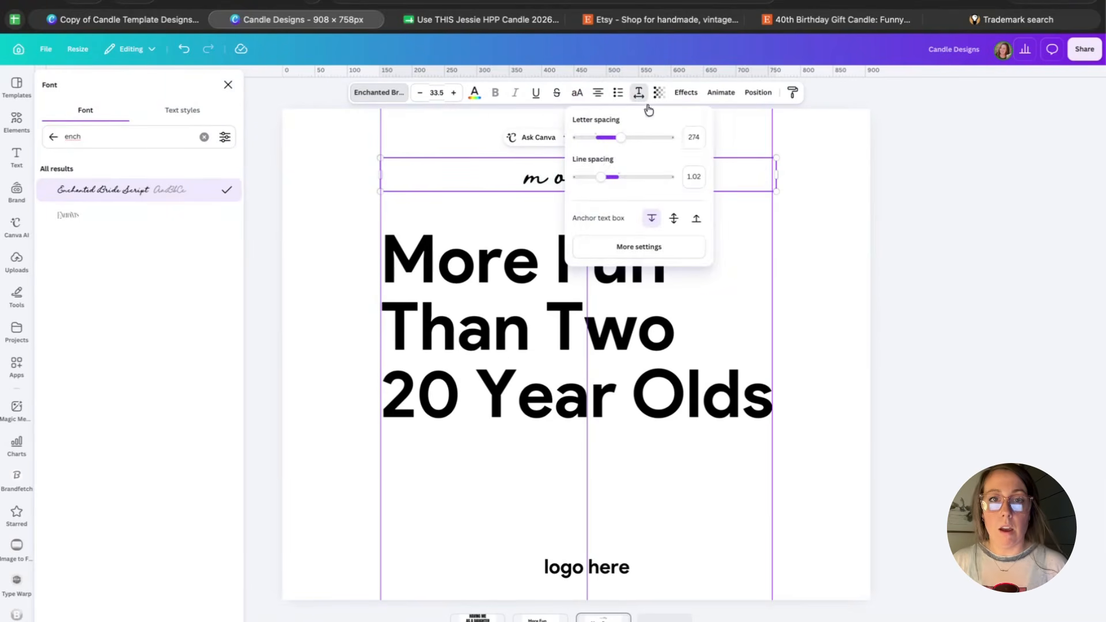
pyautogui.doubleClick(695, 139)
pyautogui.write('0')
pyautogui.press('Return')
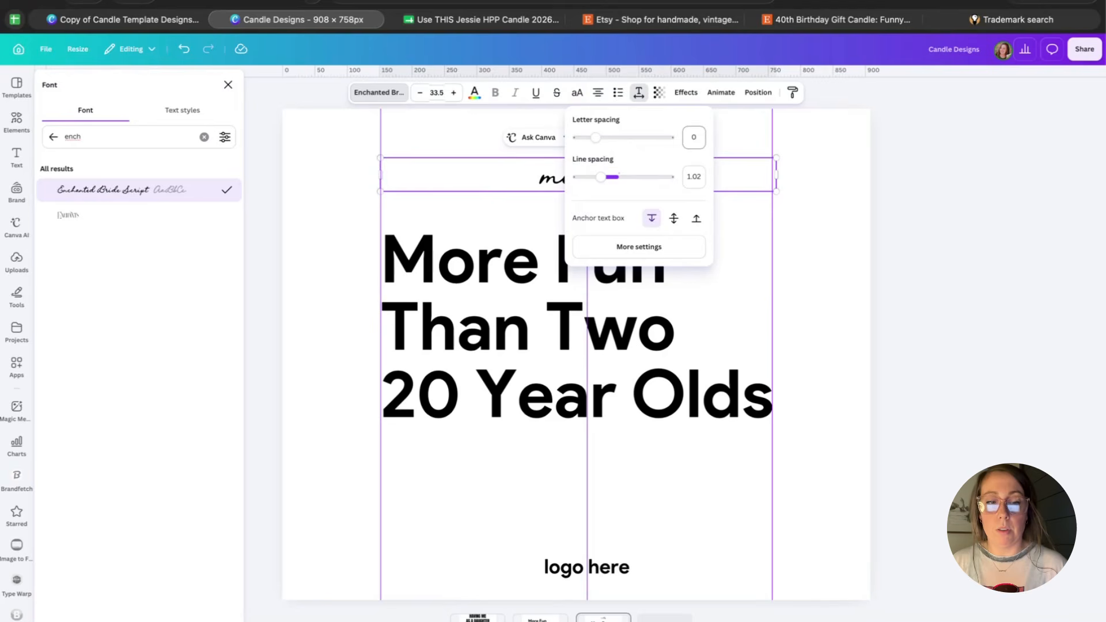
# Capitalize the name's first letter, enlarge it to size 43.4, and align it to the left guide.
pyautogui.click(489, 260)
pyautogui.click(615, 171)
pyautogui.moveTo(777, 175); pyautogui.dragTo(772, 175)
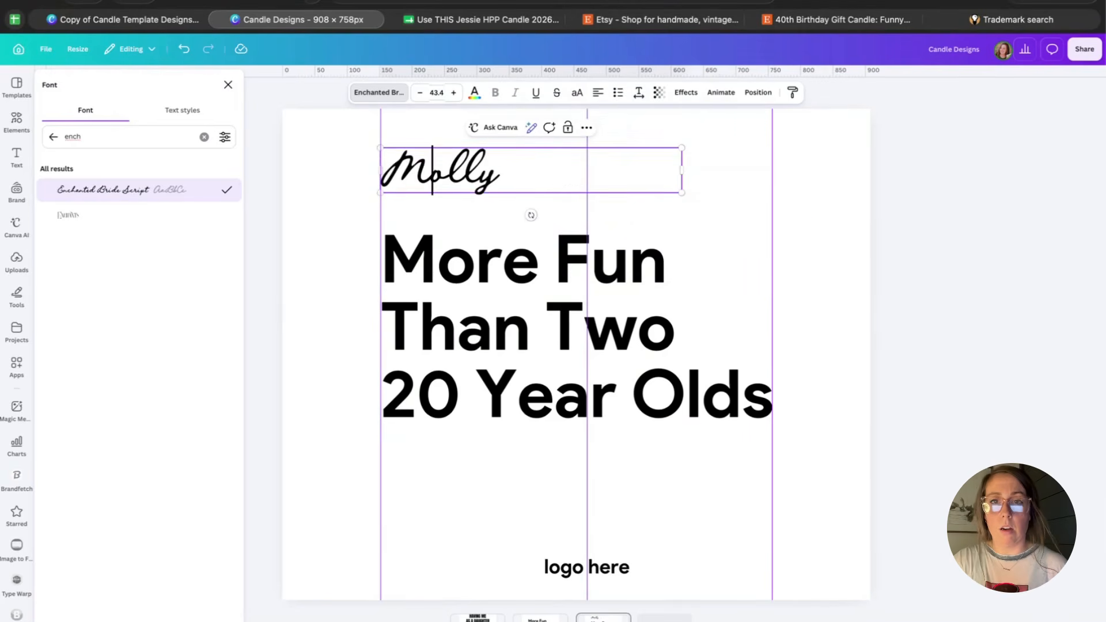
# Copy the script name below the headline, and reduce the headline to size 58.9 with a new first line "You Are Way".
pyautogui.click(519, 322)
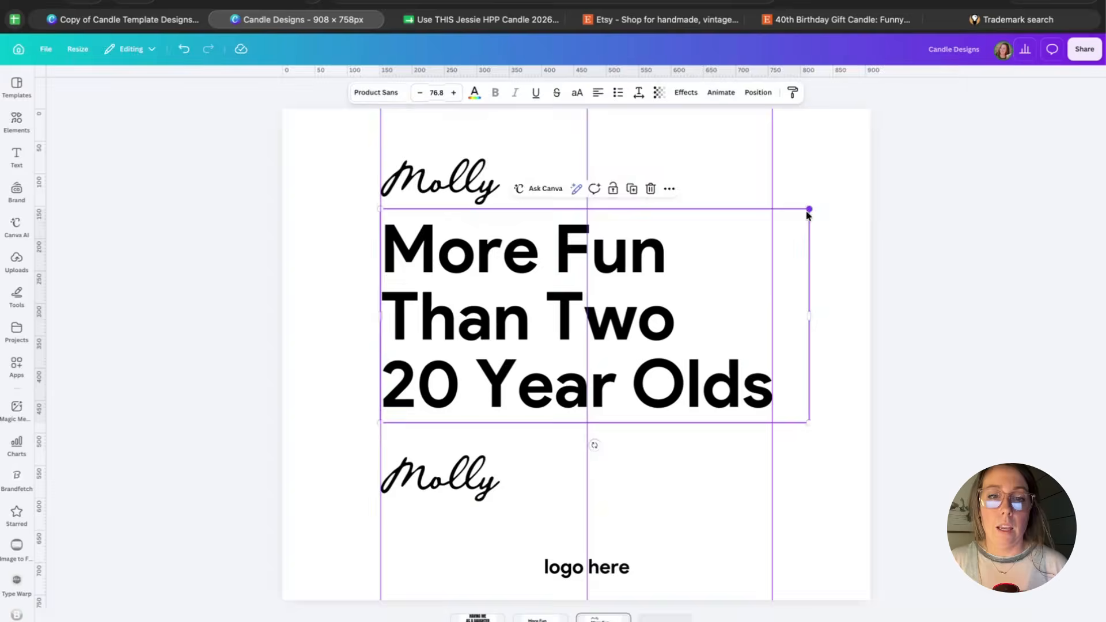
pyautogui.moveTo(808, 211); pyautogui.dragTo(737, 311)
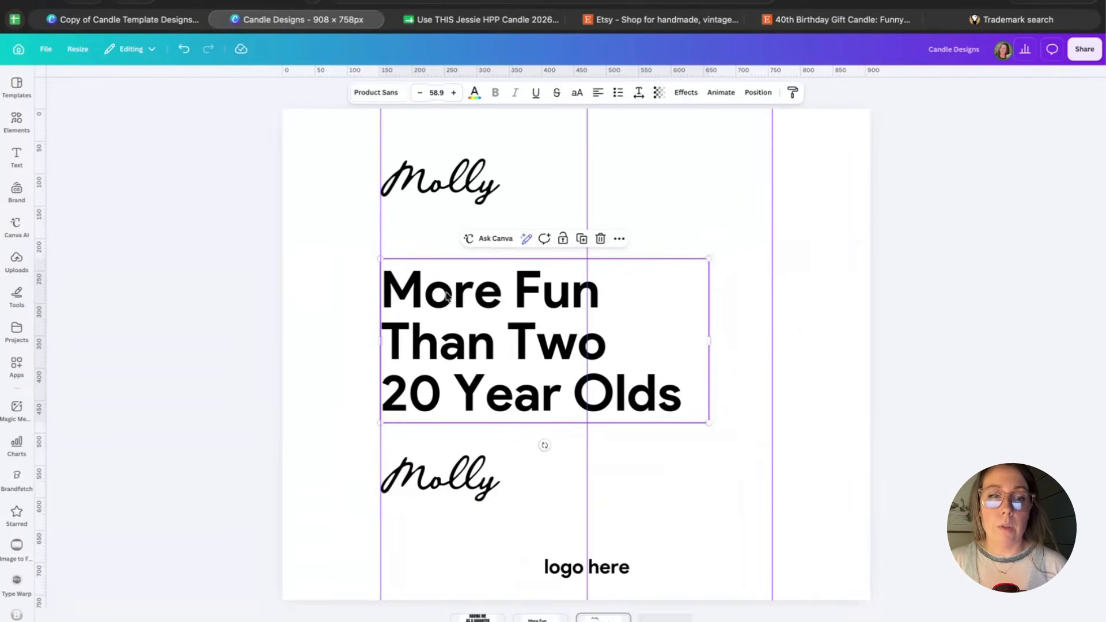
pyautogui.click(446, 296)
pyautogui.click(398, 290)
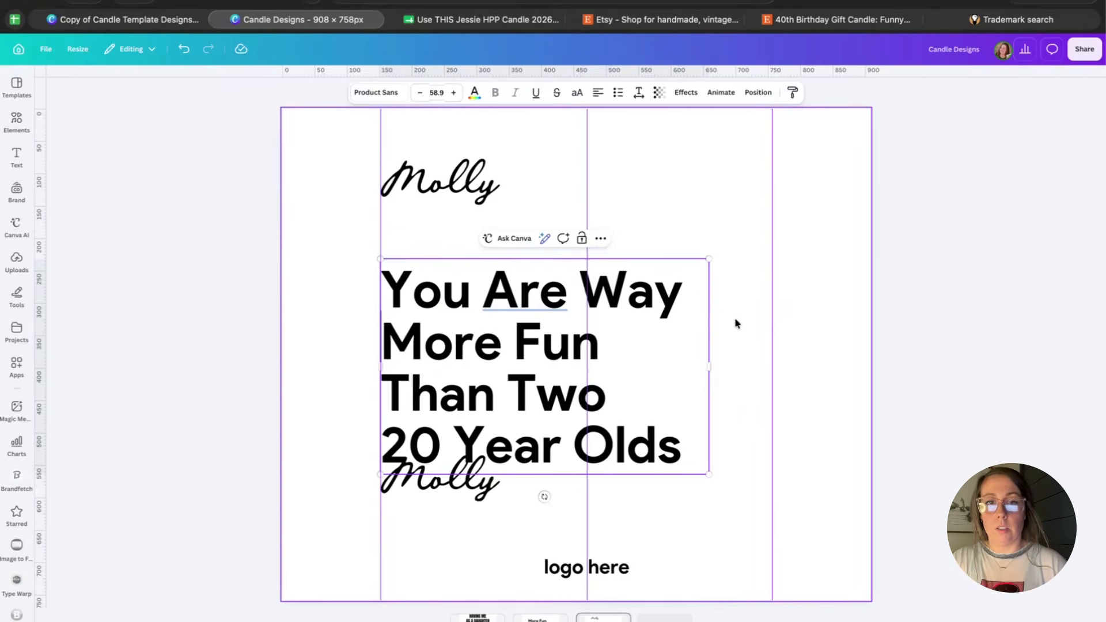
# Enlarge the four-line headline to size 70.1, and reposition it between the upper name and the lowered copy of the name.
pyautogui.click(735, 323)
pyautogui.click(467, 507)
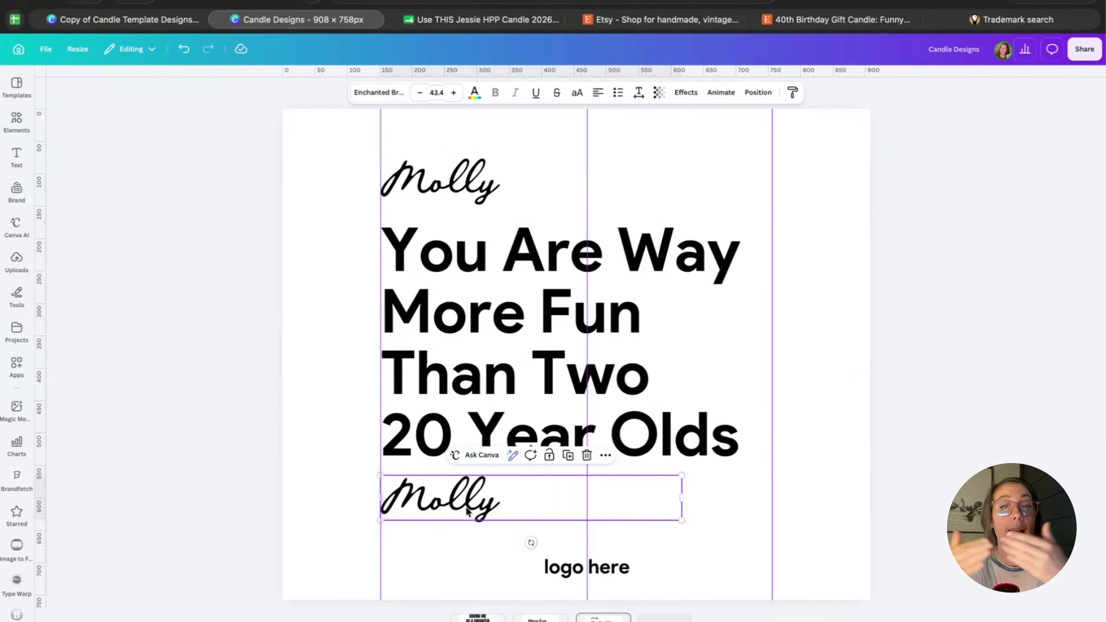
pyautogui.moveTo(597, 316); pyautogui.dragTo(596, 297)
pyautogui.click(812, 277)
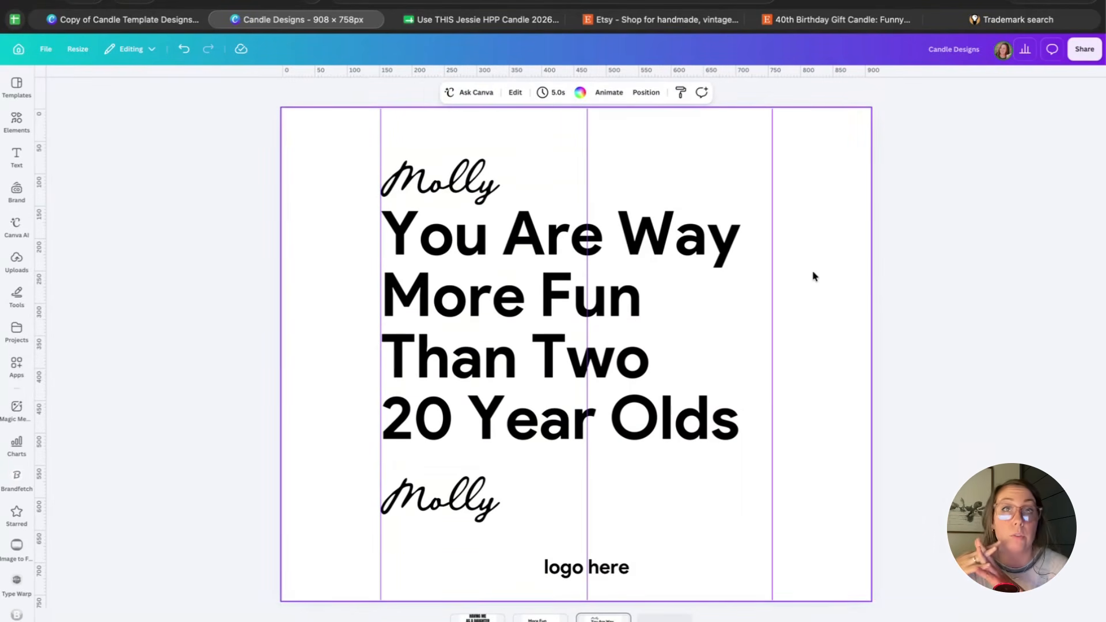
# Add a comma after the name above the headline, and nudge the name and headline slightly upward.
pyautogui.doubleClick(513, 178)
pyautogui.write(',')
pyautogui.click(851, 305)
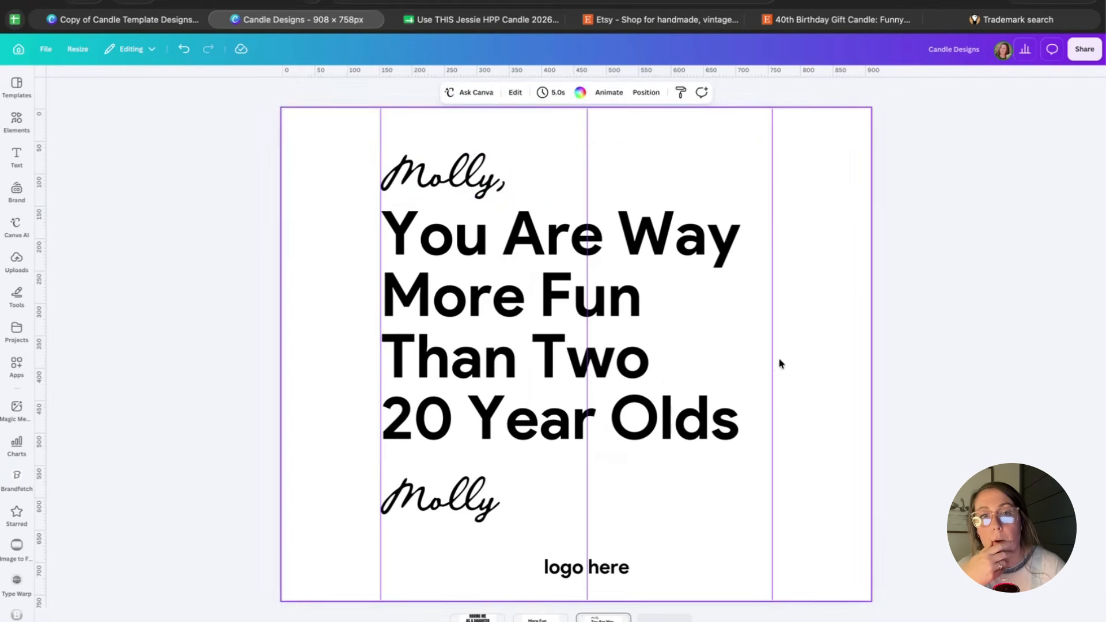
pyautogui.click(658, 375)
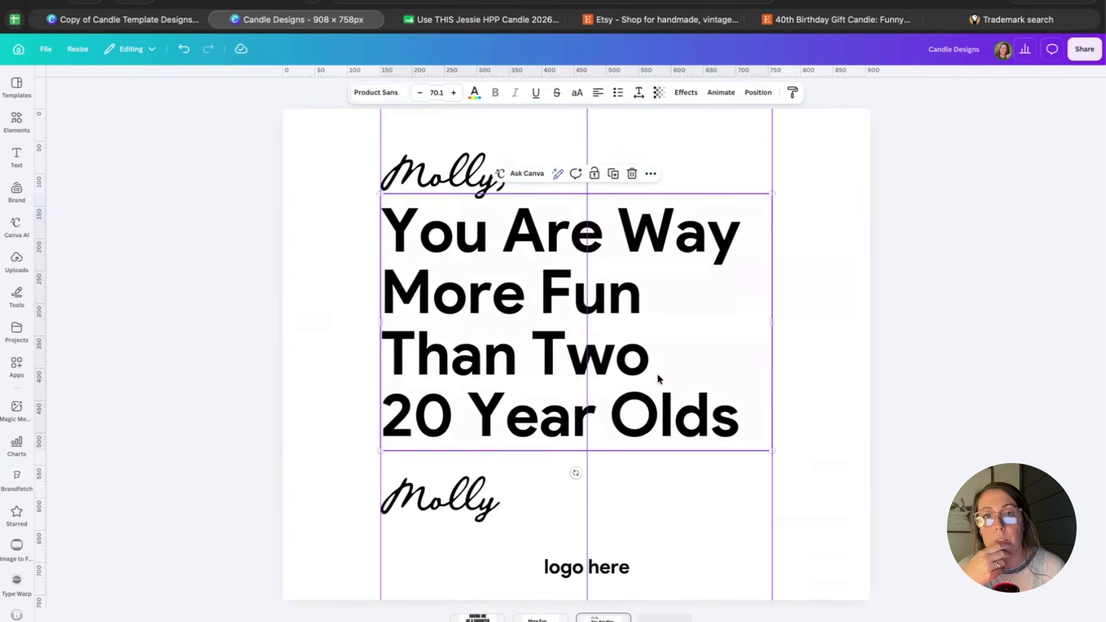
# Replace the script name below the headline with "Happy Birthday".
pyautogui.doubleClick(441, 499)
pyautogui.write('Happy Birthday')
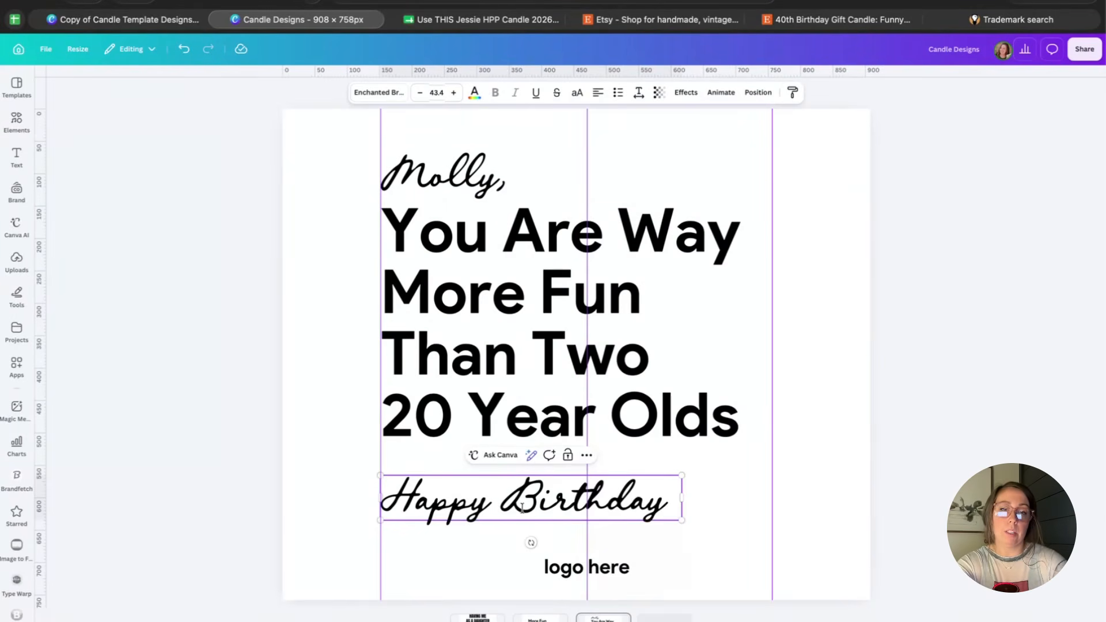
pyautogui.click(720, 536)
# Change the script line below the headline to "Love," followed by the sender's first name.
pyautogui.click(531, 498)
pyautogui.write('Love, ')
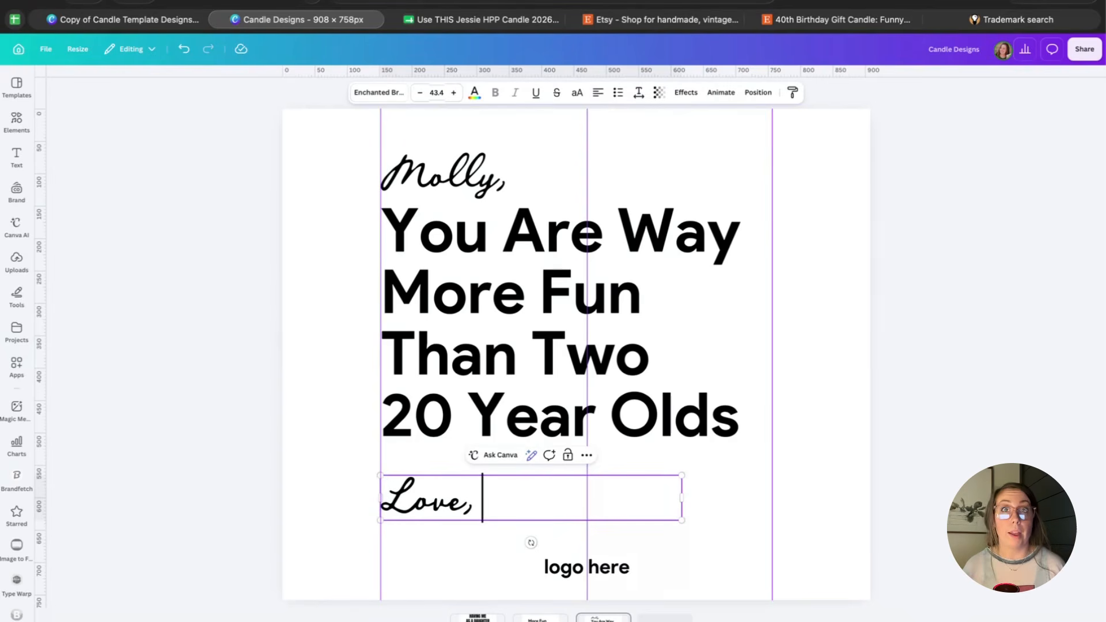
pyautogui.write('Heidi')
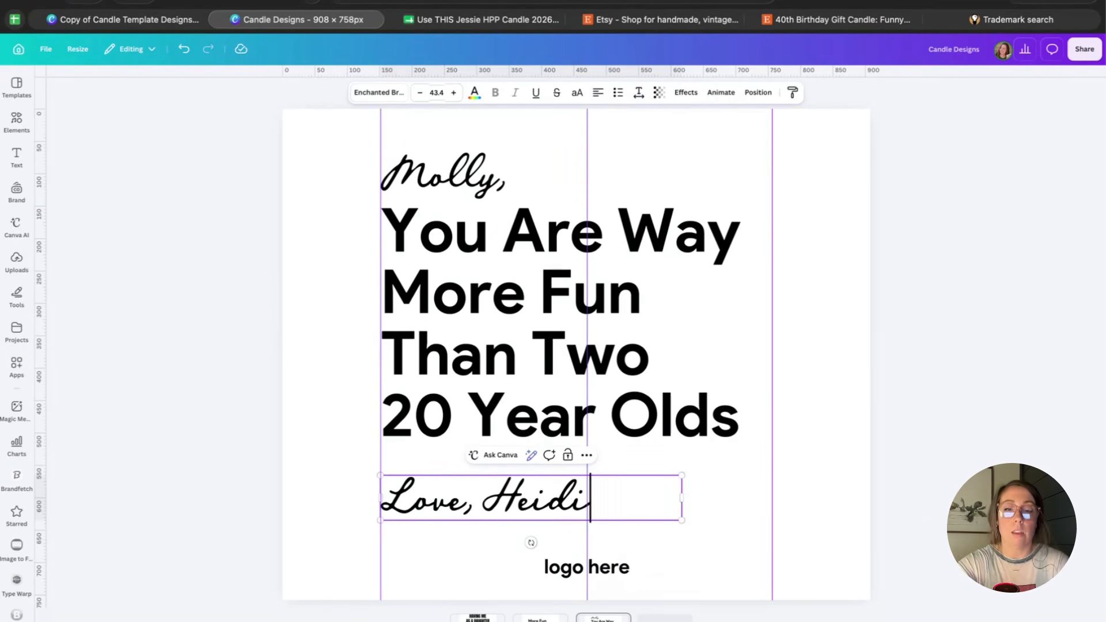
# Shift the greeting name and headline slightly up, and bring the "Love," line up close beneath the headline.
pyautogui.click(461, 176)
pyautogui.moveTo(469, 254); pyautogui.dragTo(469, 246)
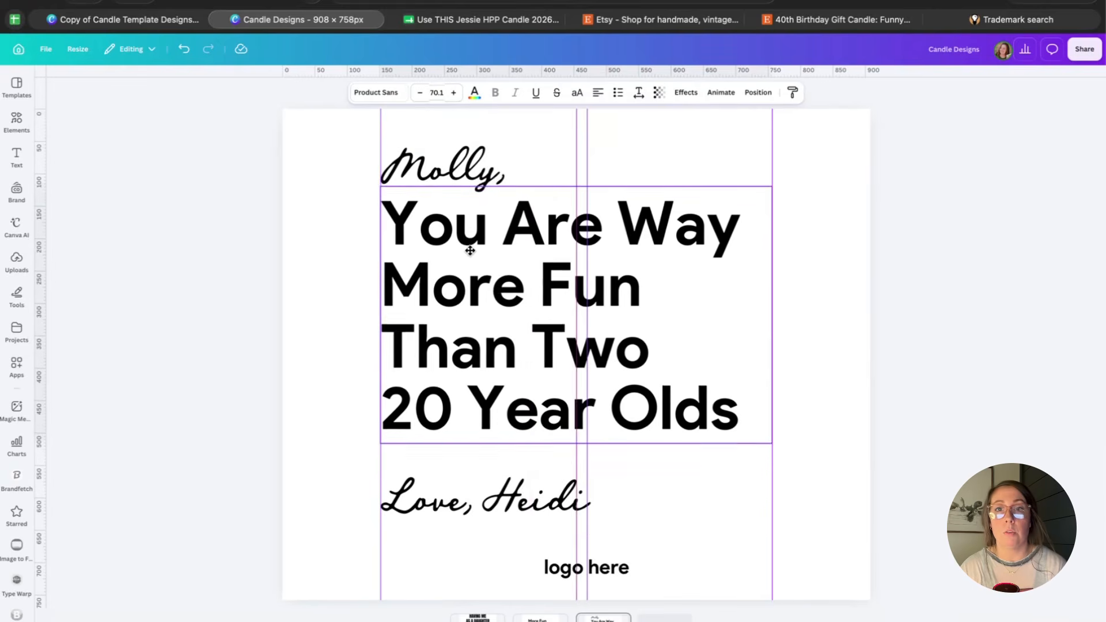
pyautogui.moveTo(463, 497); pyautogui.dragTo(464, 473)
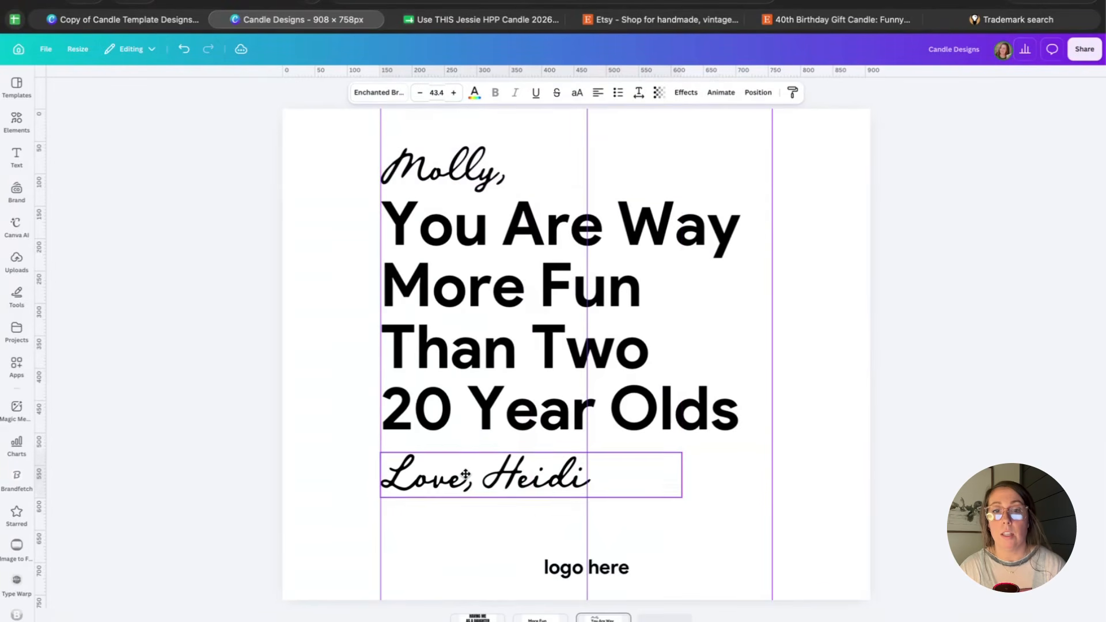
pyautogui.click(697, 492)
pyautogui.click(548, 340)
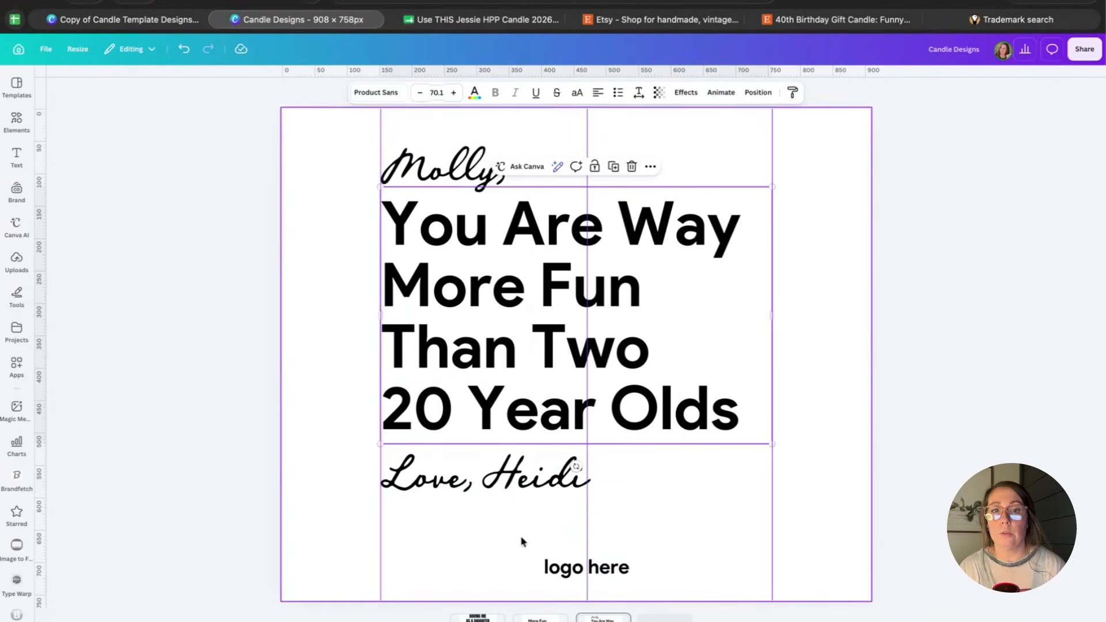
# On the first page, replace the Anton daughter slogan with new wording starting "MORE FUN".
pyautogui.click(478, 617)
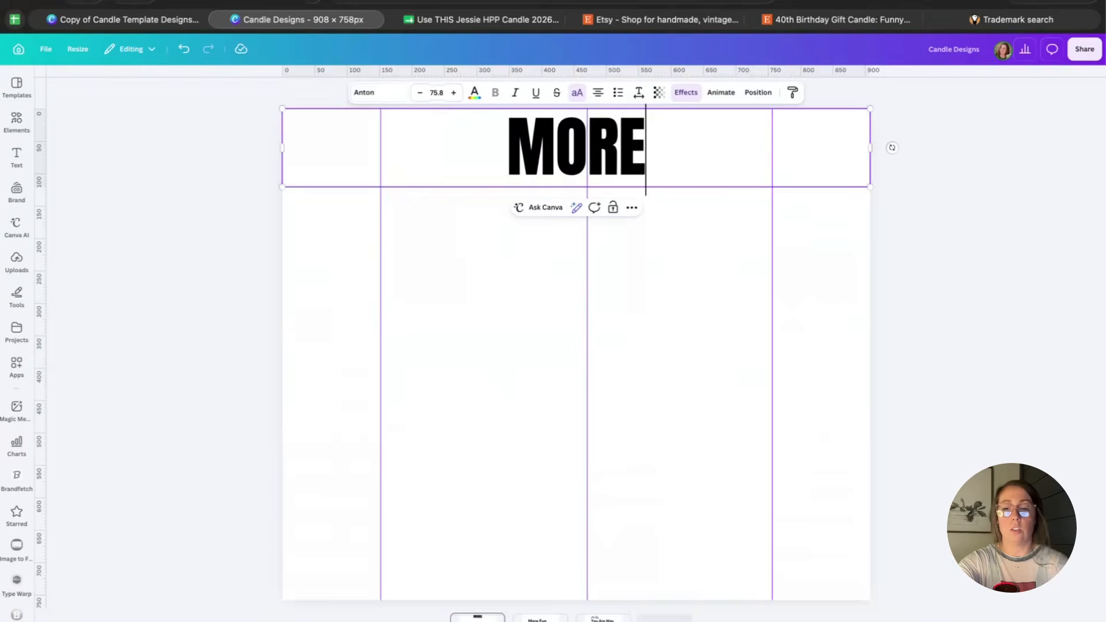
pyautogui.write('FUN')
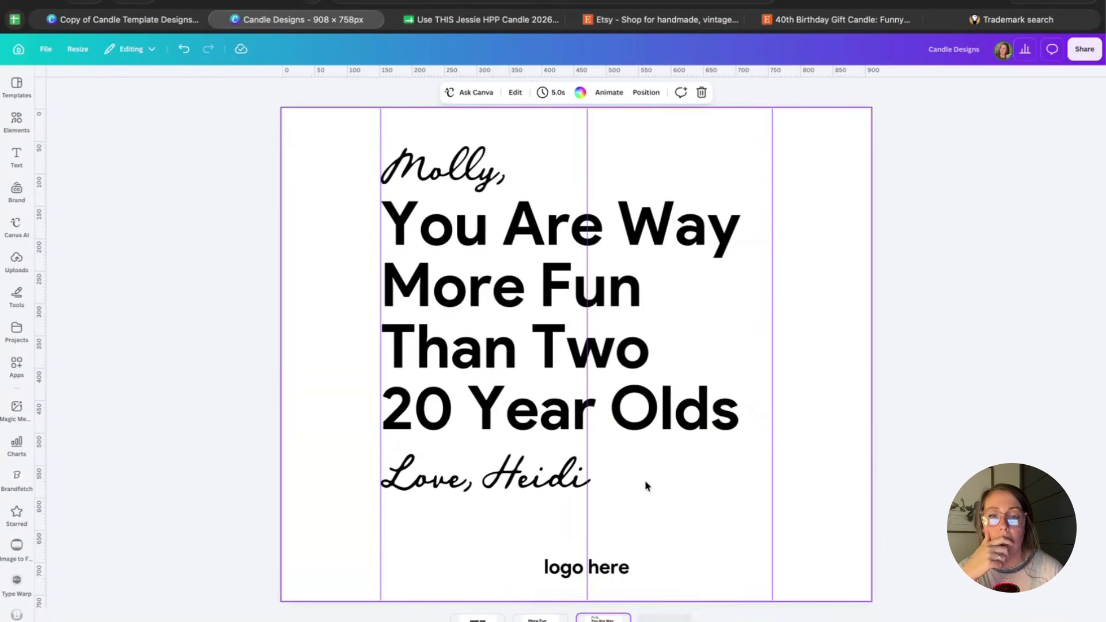
# On the third page, nudge the "Love," line slightly lower beneath the headline.
pyautogui.click(647, 478)
pyautogui.click(816, 498)
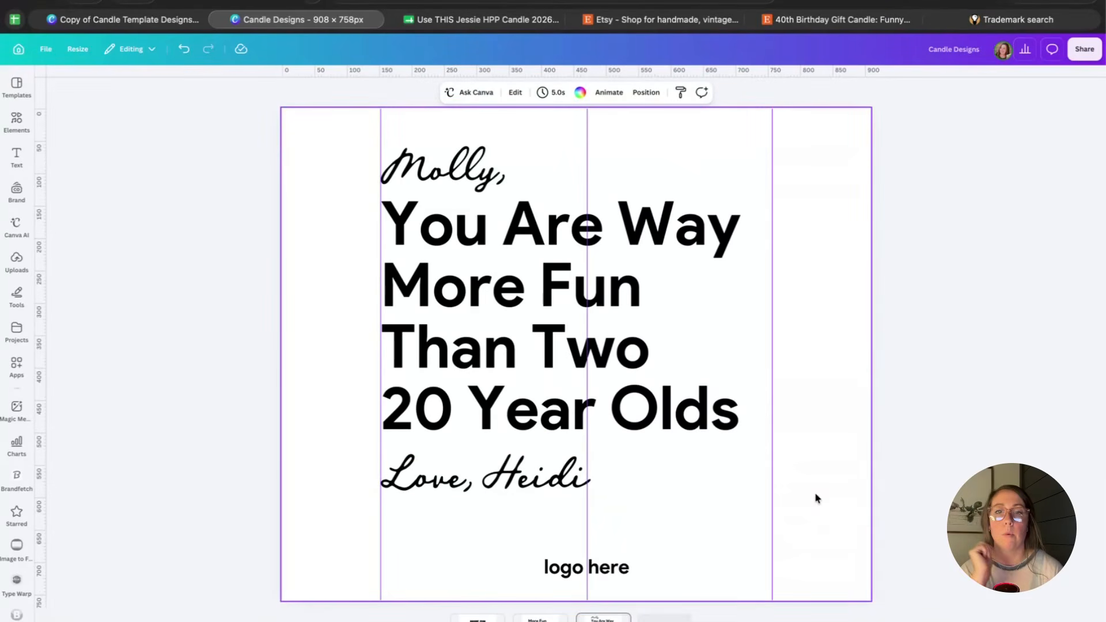
pyautogui.click(495, 483)
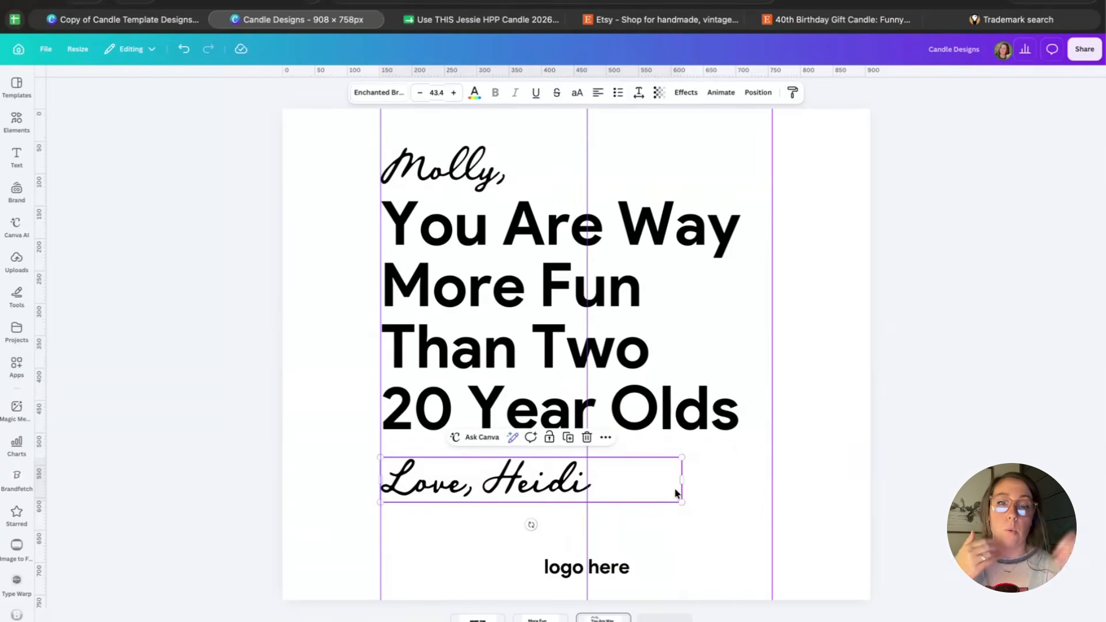
# Check the candle template board, and browse Etsy's "40 year old birthday gift" listings for label ideas.
pyautogui.hotkey('ctrl', 'shift', 'Tab')
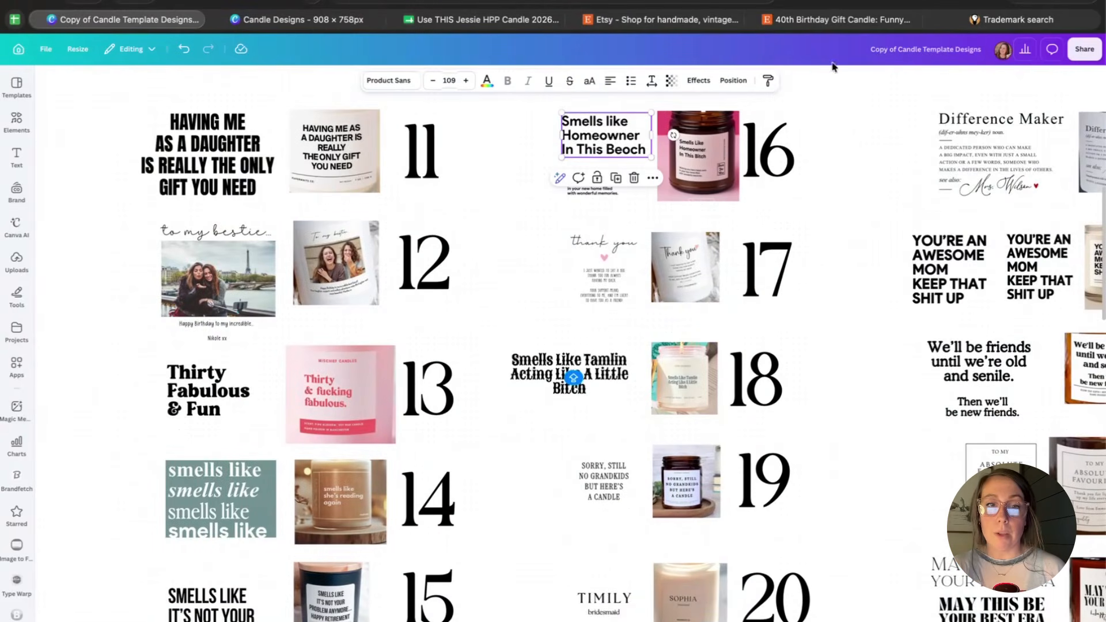
pyautogui.click(839, 21)
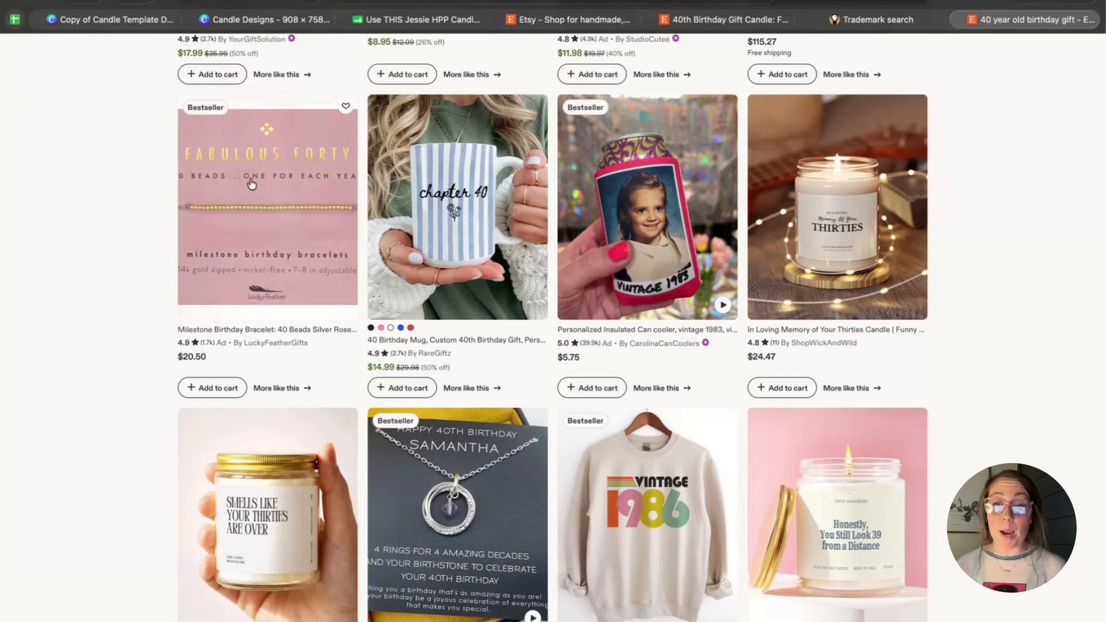
pyautogui.click(139, 24)
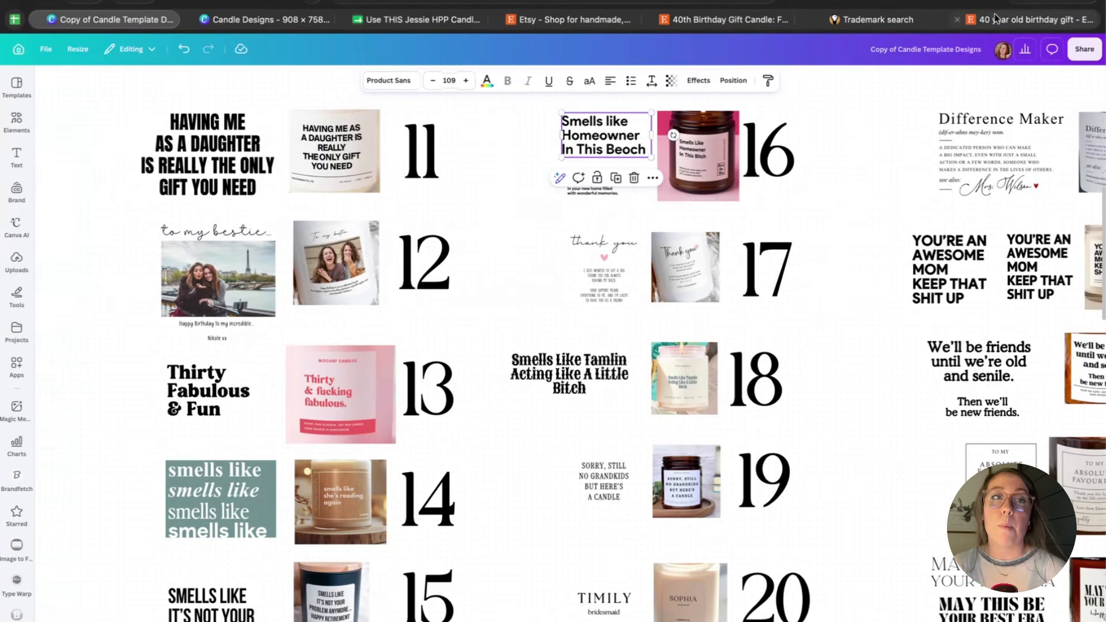
pyautogui.click(1031, 19)
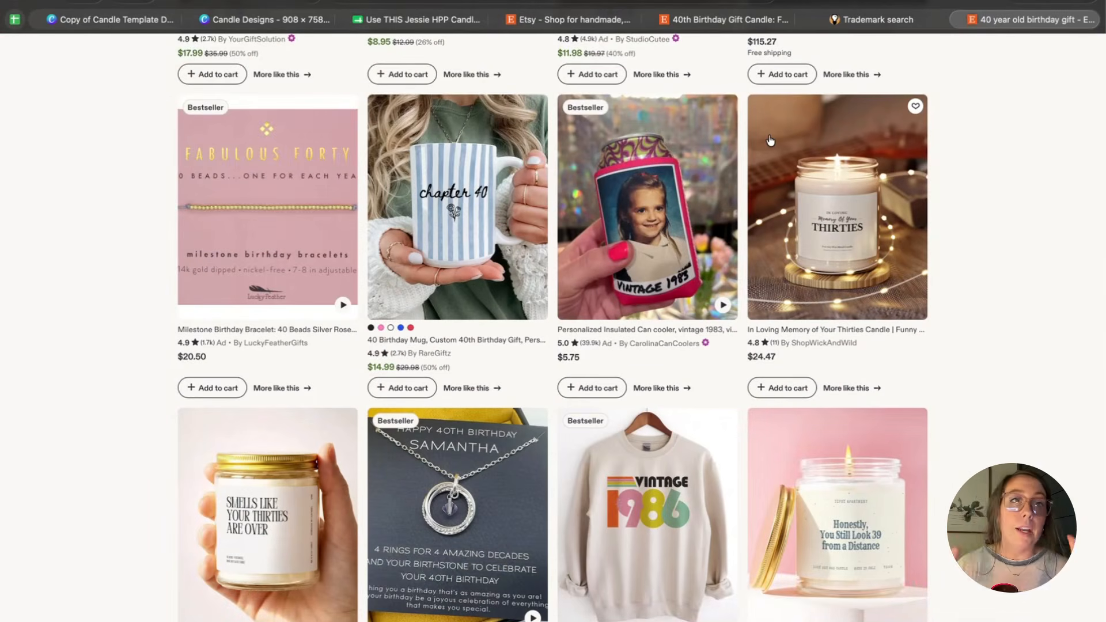